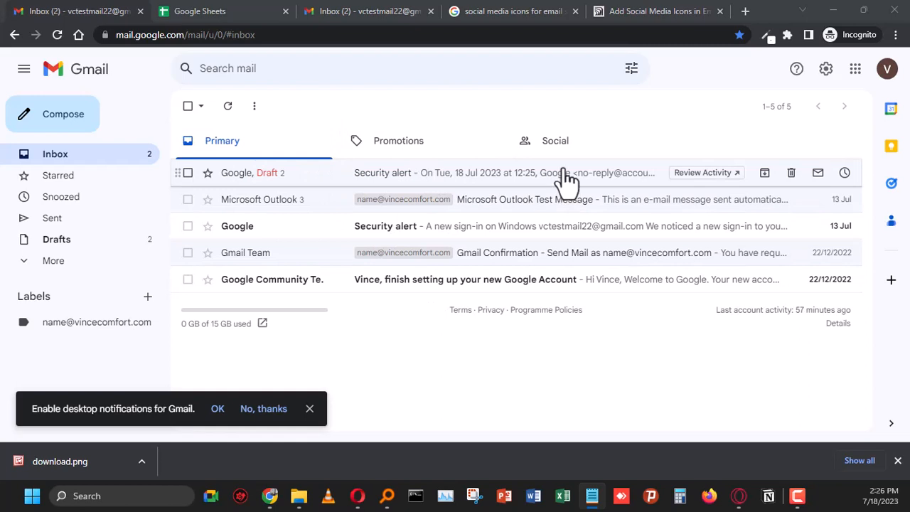
- Create a new email signature named VC Gmail in the general Gmail settings
left_click(829, 72)
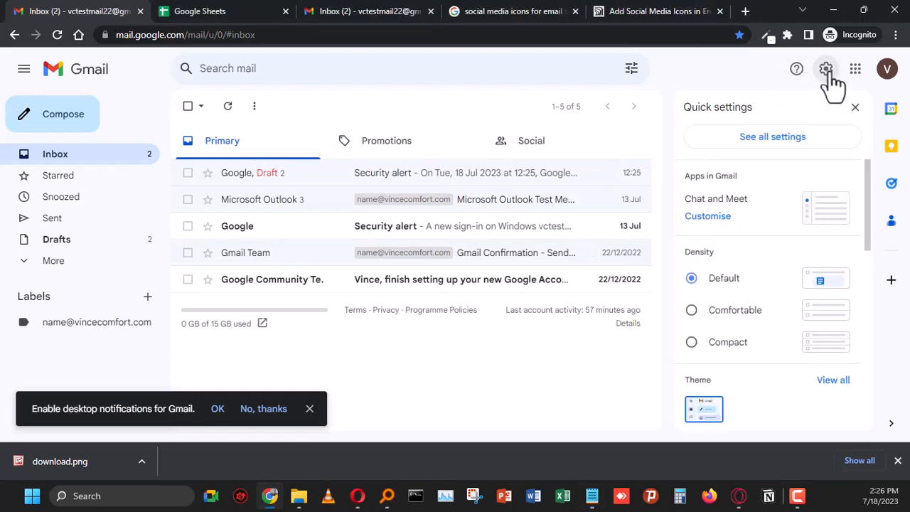
left_click(760, 142)
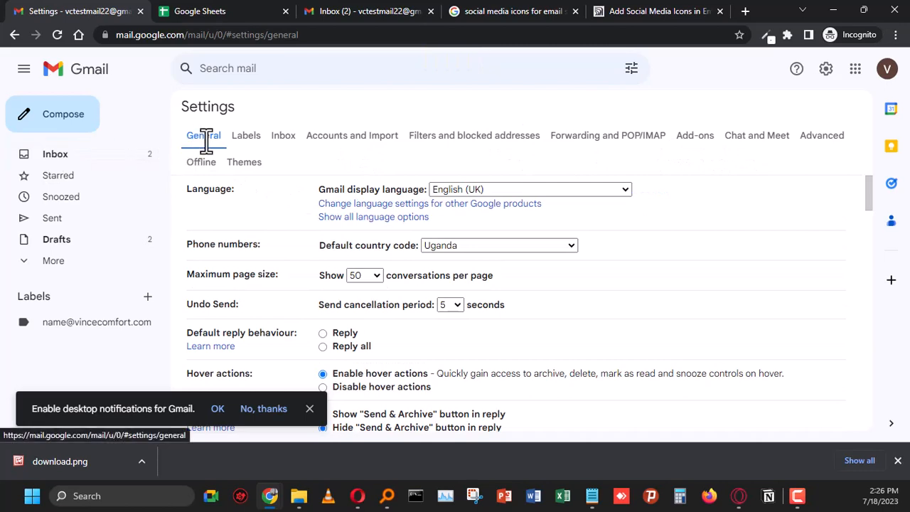
scroll(285, 229, "down", 4)
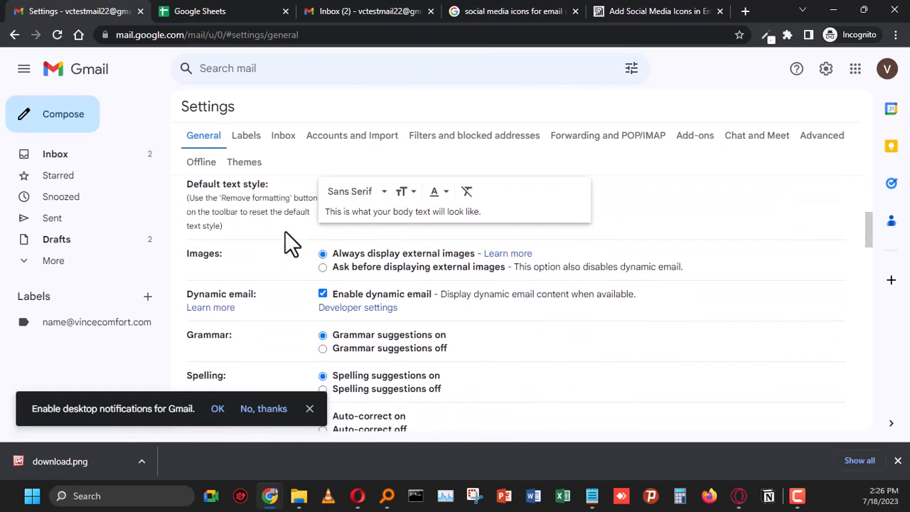
scroll(284, 232, "down", 12)
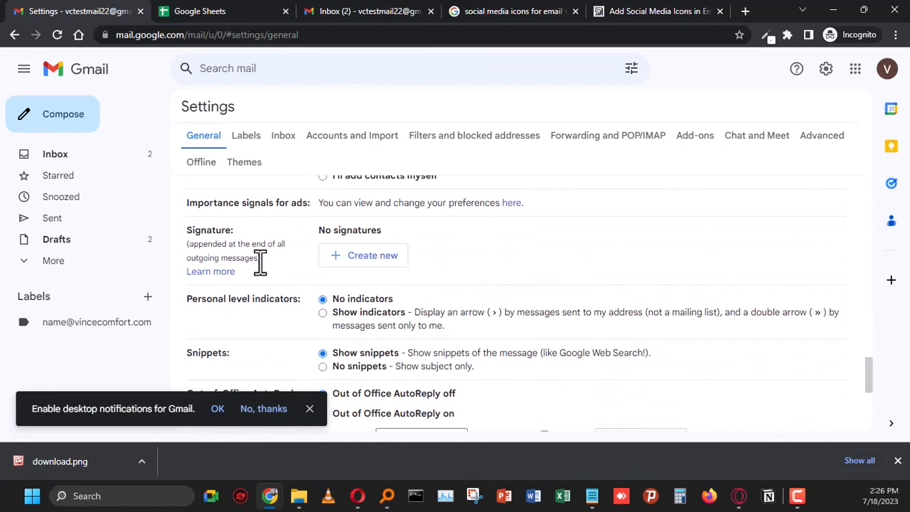
left_click(364, 261)
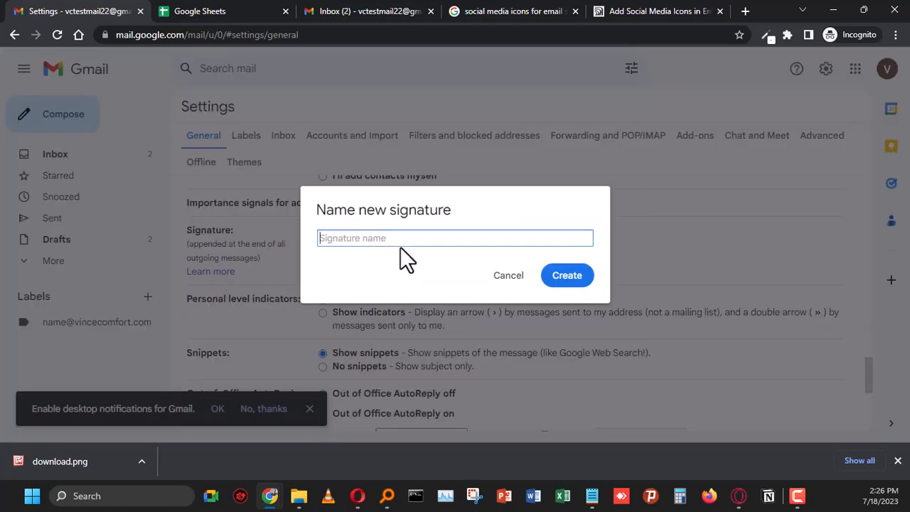
type("VC Gmail")
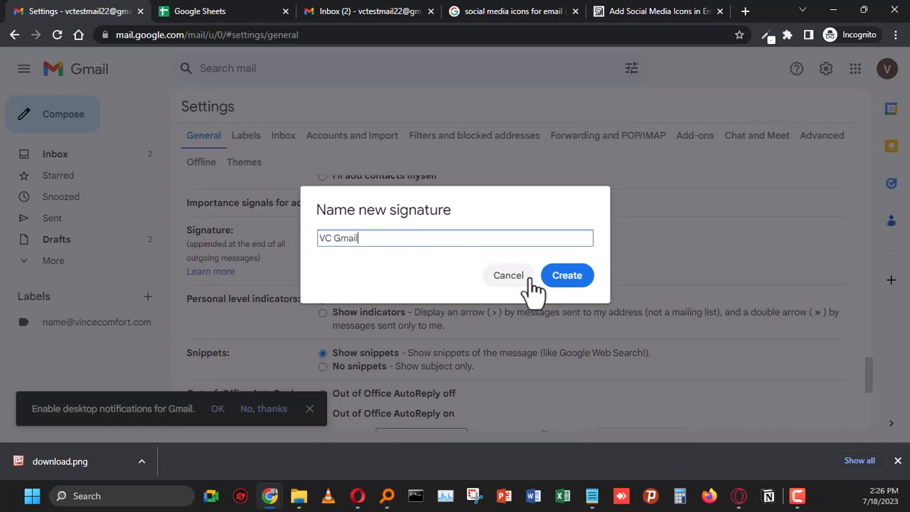
left_click(567, 276)
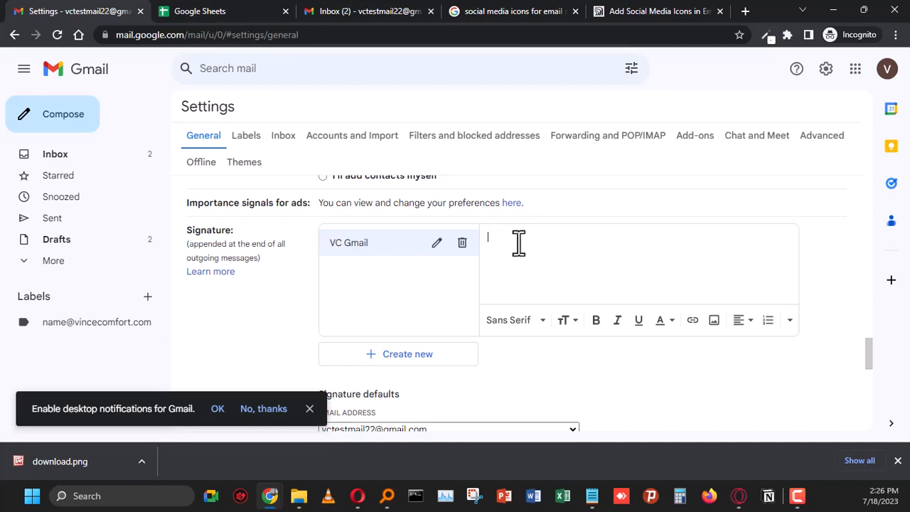
- Upload the round blue VC logo image from the device into the VC Gmail signature
left_click(714, 323)
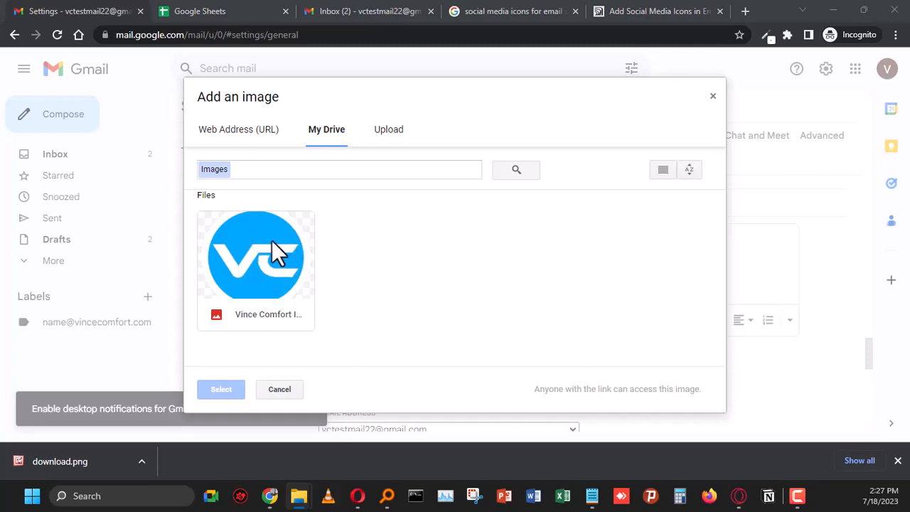
left_click(388, 134)
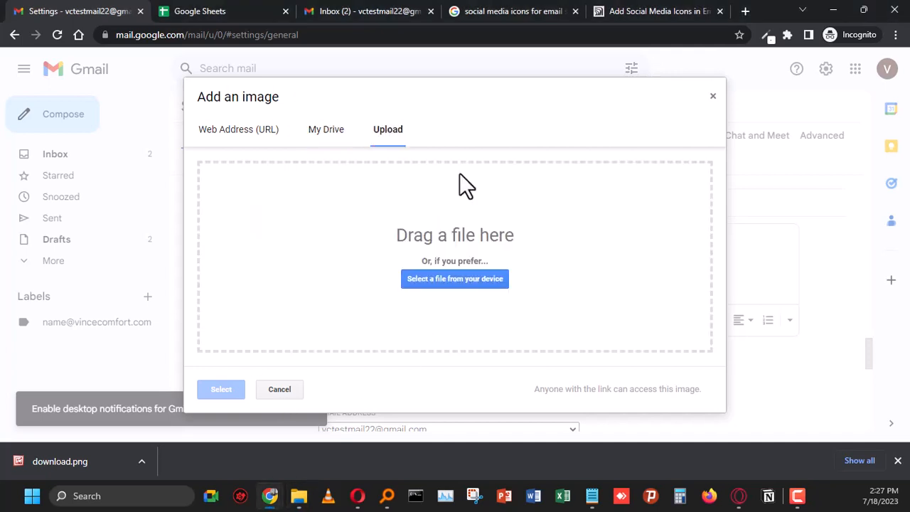
mouse_move(340, 227)
left_mouse_down()
mouse_move(326, 197)
mouse_move(327, 228)
left_mouse_up()
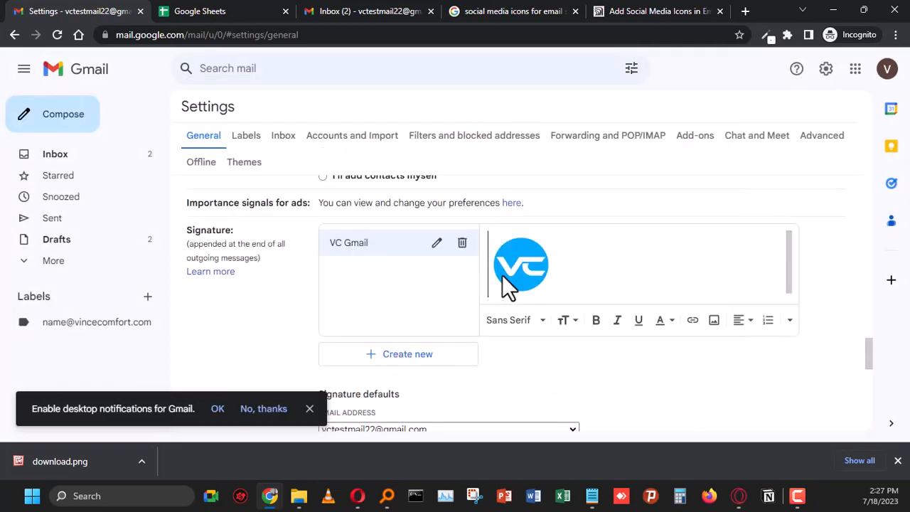
- Below the logo, add the sender's full name and the job title "Digital Marketer" on separate lines
left_click(560, 262)
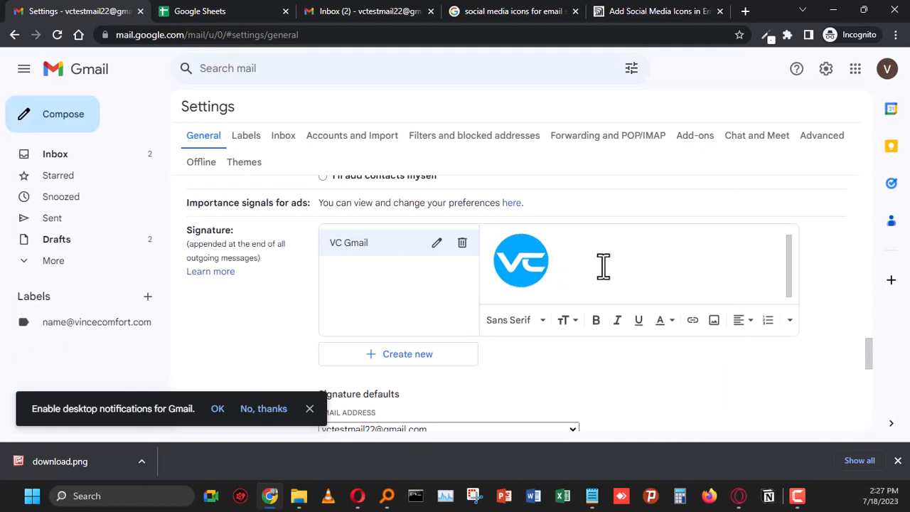
key("Return")
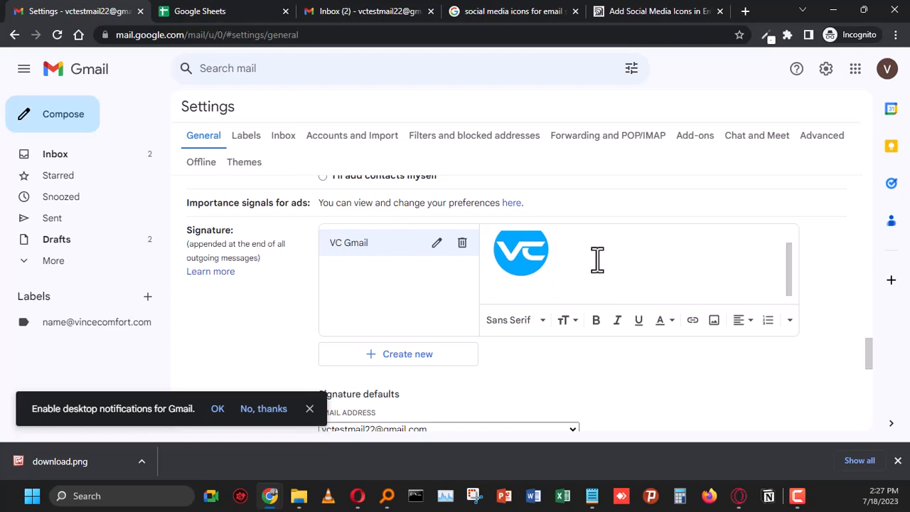
type("Vince Comfort")
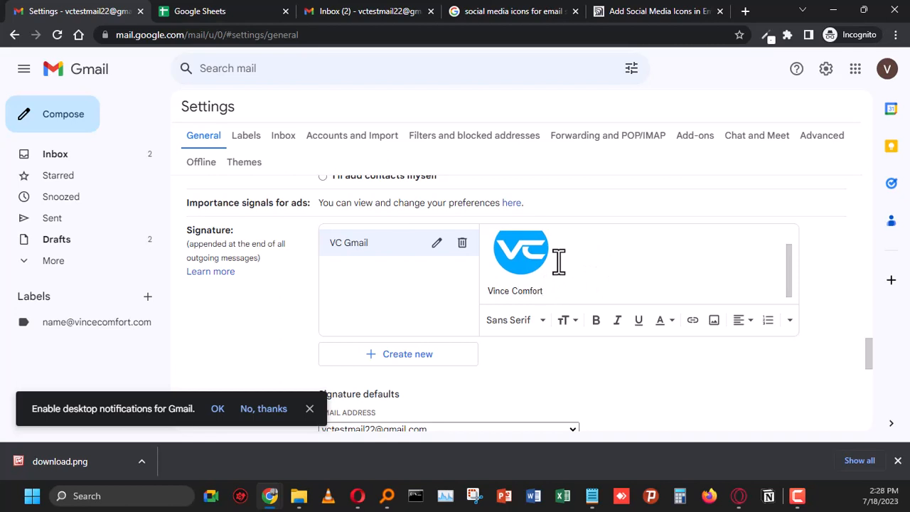
key("Return")
type("Digital ")
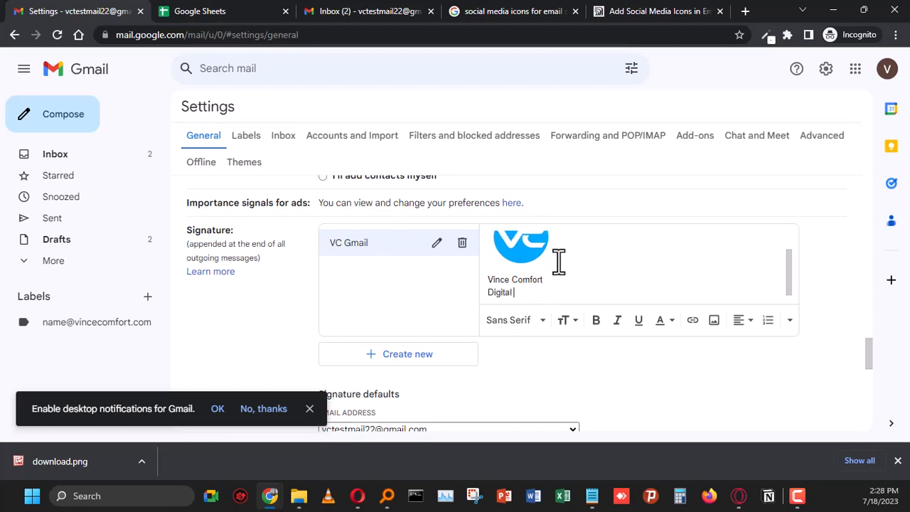
type("Marketer")
key("Return")
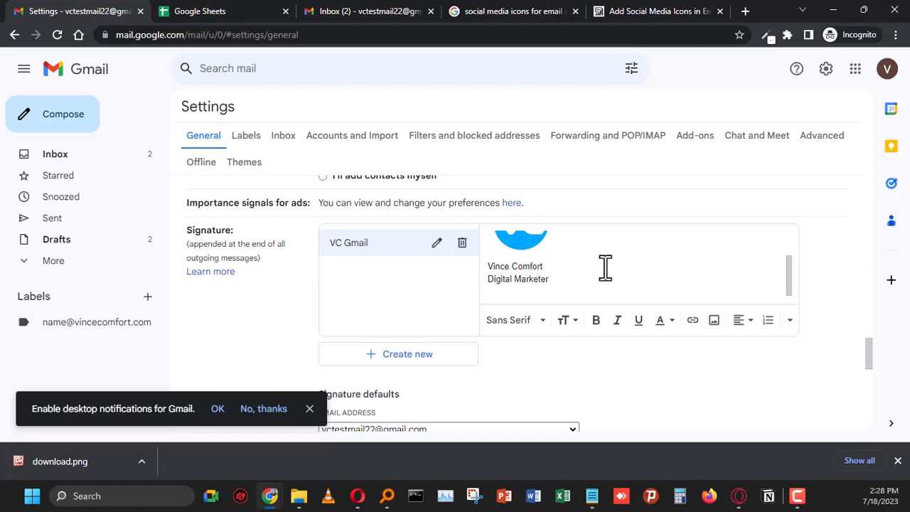
- Add a "Website:" line with the sender's website address and a "Facebook | Twitter" line beneath the job title
type("Website:")
key("Return")
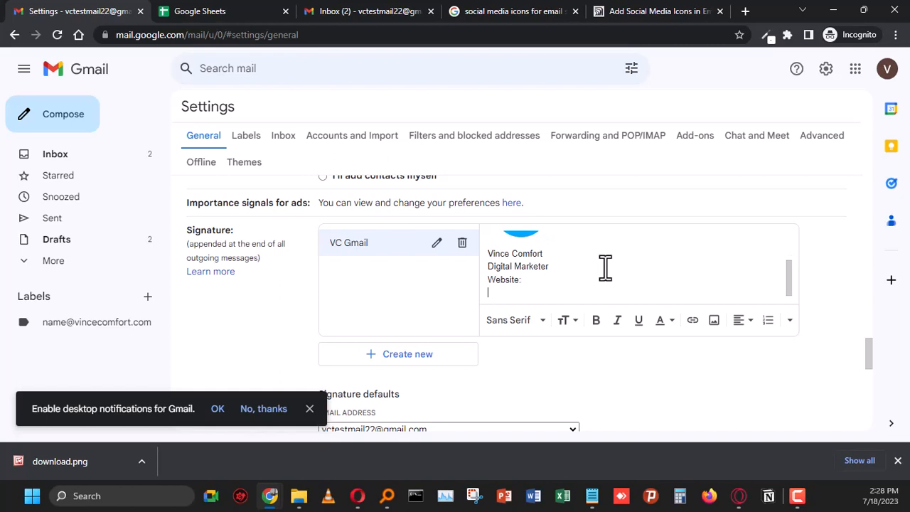
type("Facebook")
type("| Twitter")
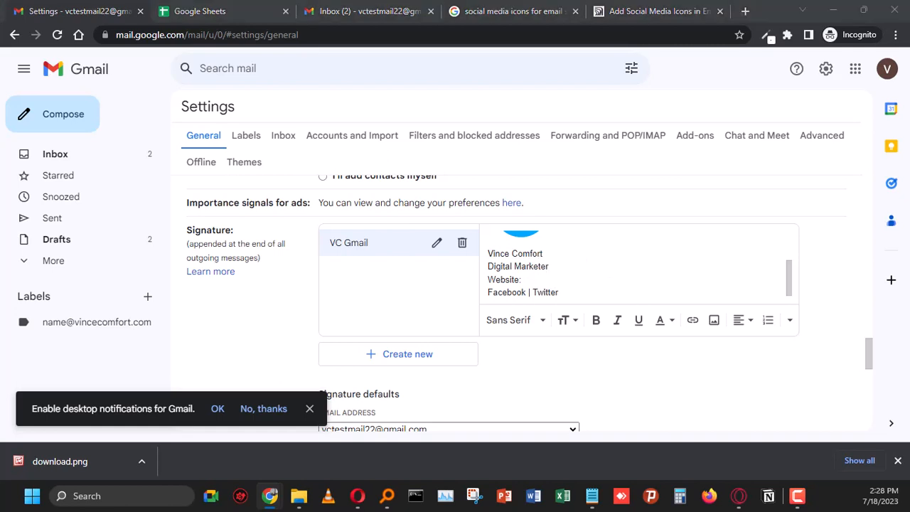
left_click(549, 277)
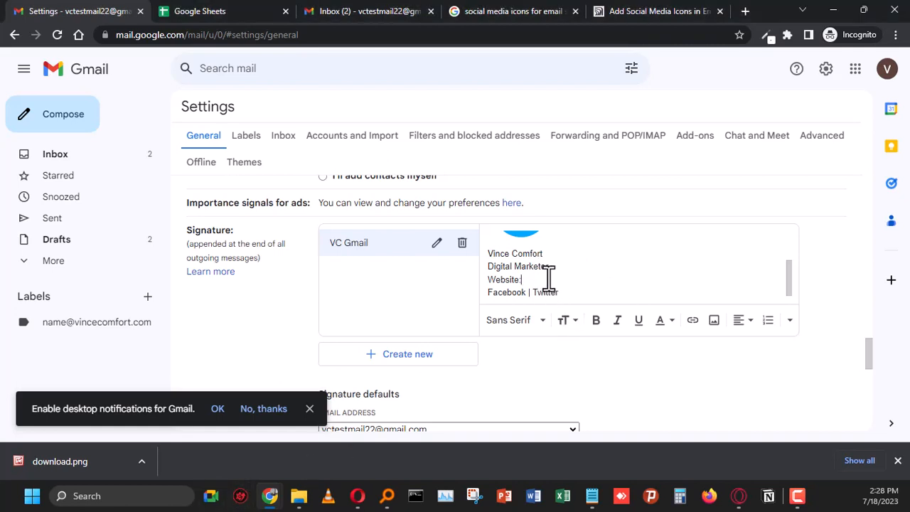
type("https://vincecomfort.com/")
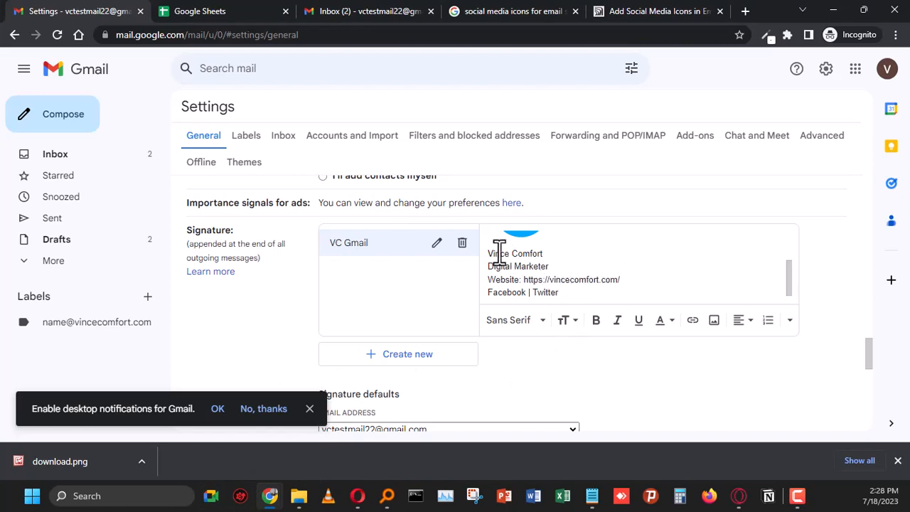
- Make the sender's name bold and the "Digital Marketer" line italic in the signature
left_click(557, 255)
triple_click(513, 256)
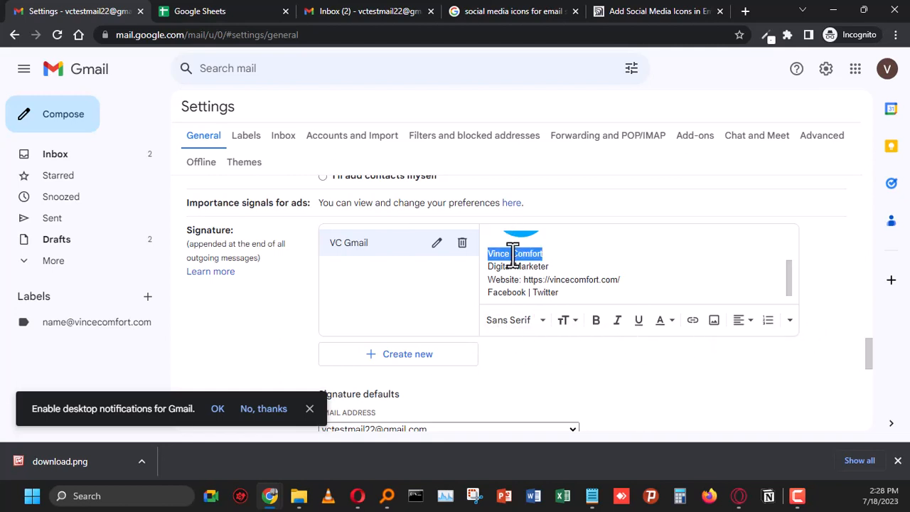
left_click(597, 329)
left_click(602, 242)
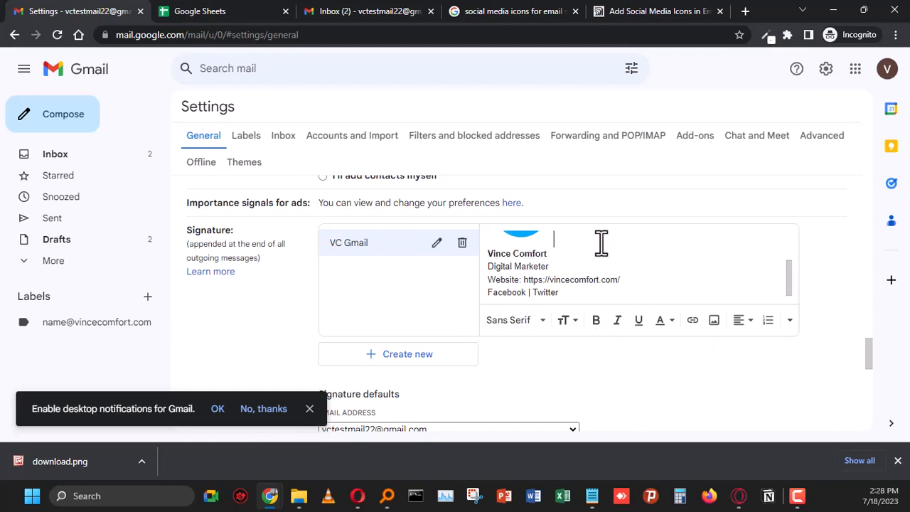
triple_click(511, 267)
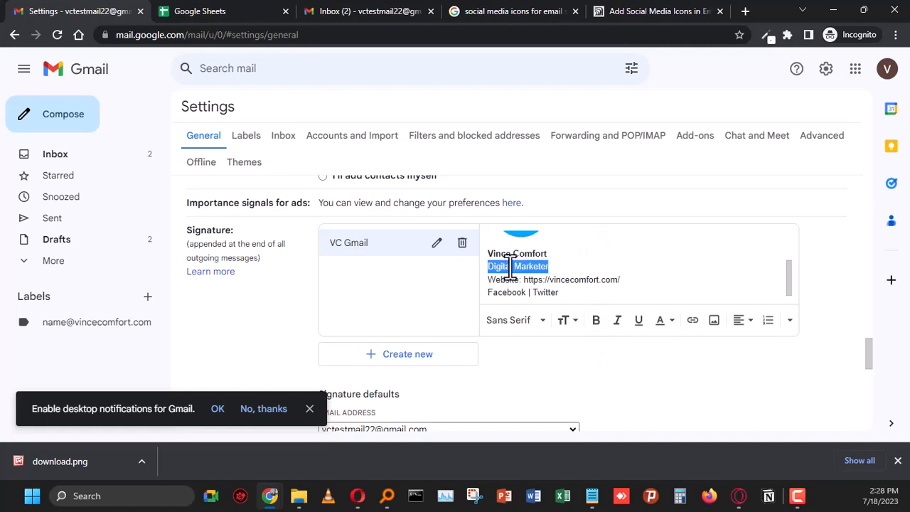
left_click(617, 322)
left_click(525, 289)
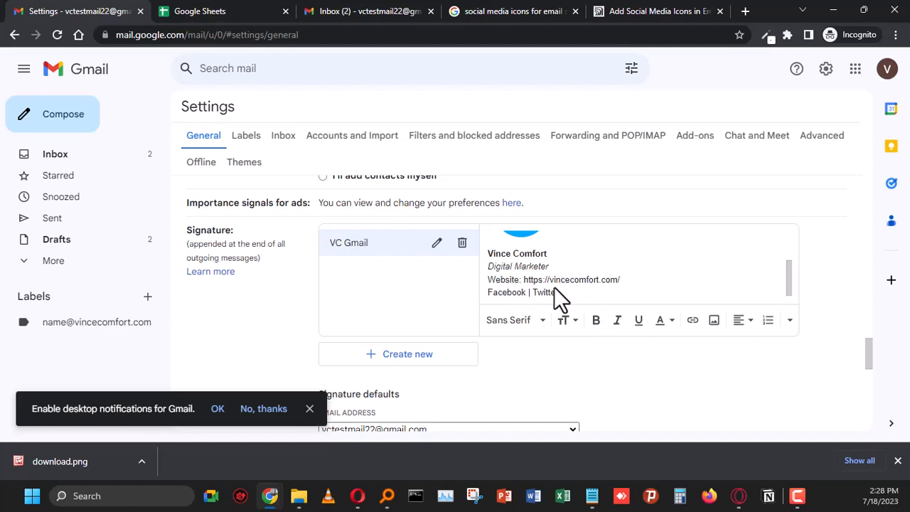
- Link the word "Facebook" in the signature to the sender's Facebook profile URL
double_click(504, 293)
left_click(698, 329)
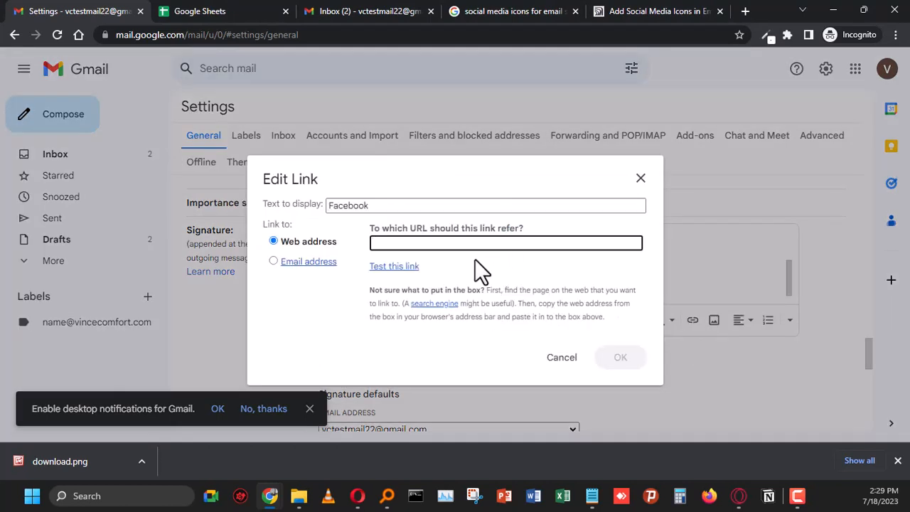
right_click(443, 244)
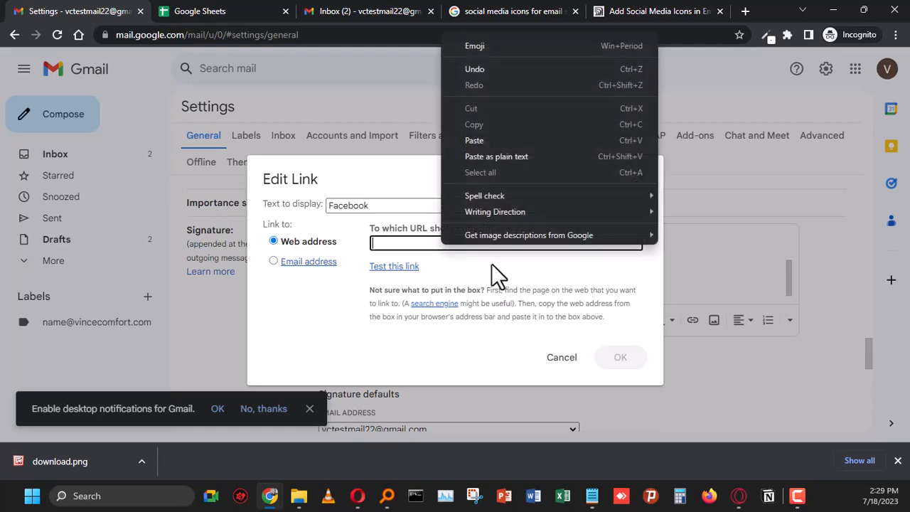
left_click(472, 141)
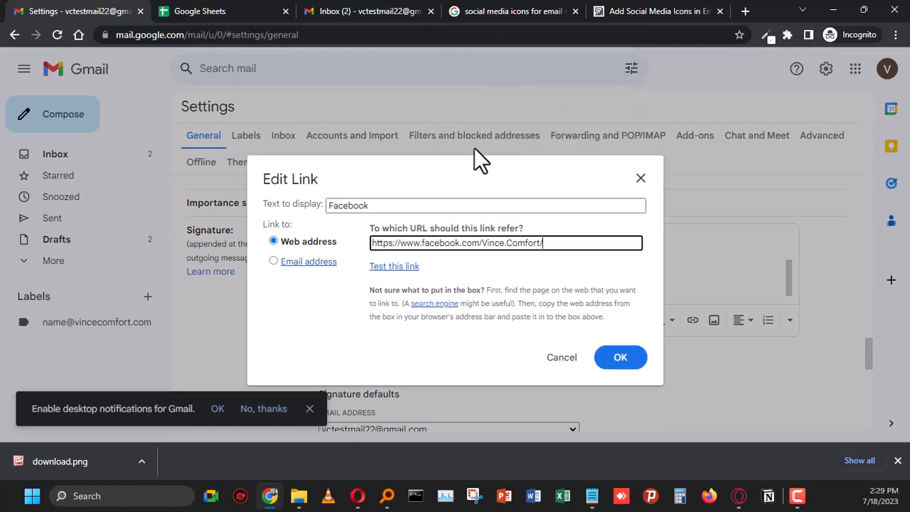
left_click(618, 362)
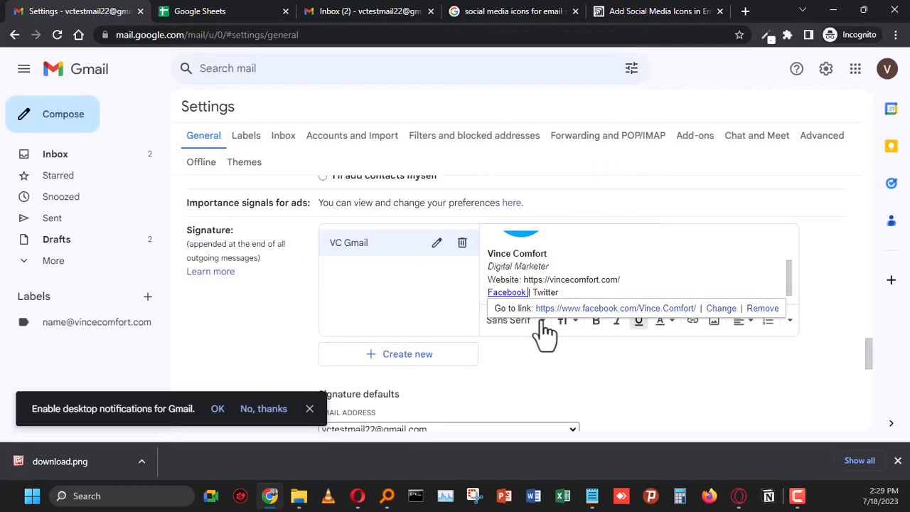
- Link the word "Twitter" in the signature to the sender's Twitter profile URL
left_click(542, 280)
double_click(545, 291)
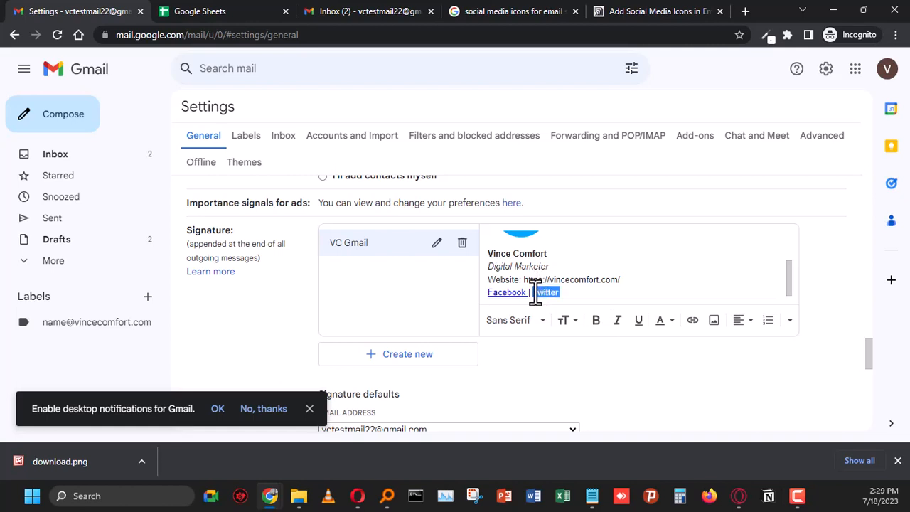
left_click(536, 293)
left_click_drag(535, 293, 563, 301)
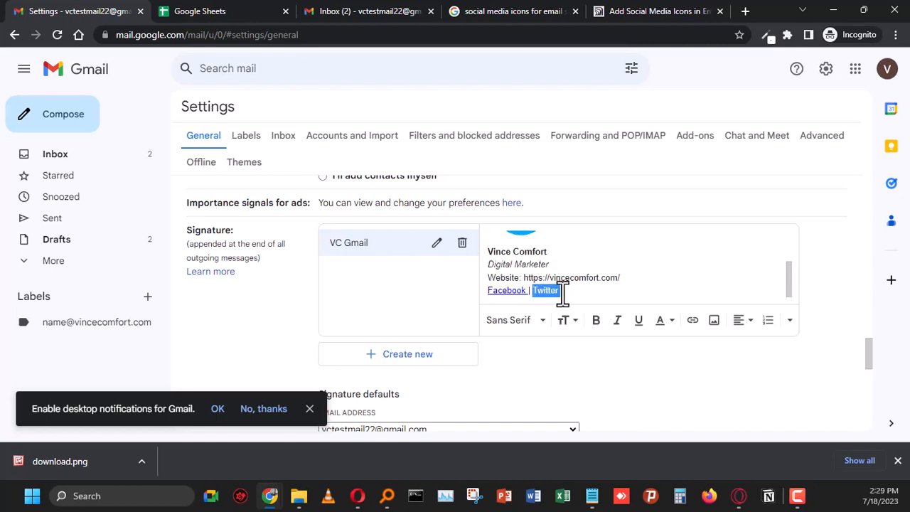
left_click(694, 327)
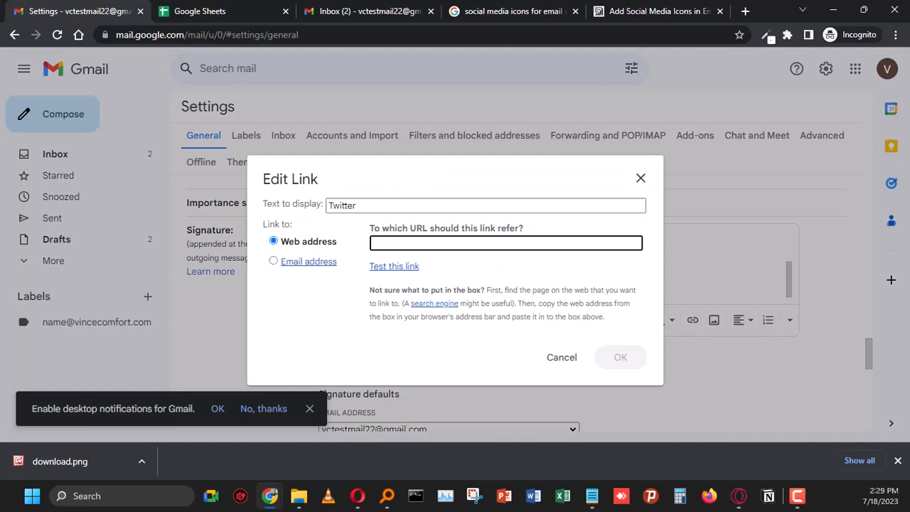
key("alt+Tab")
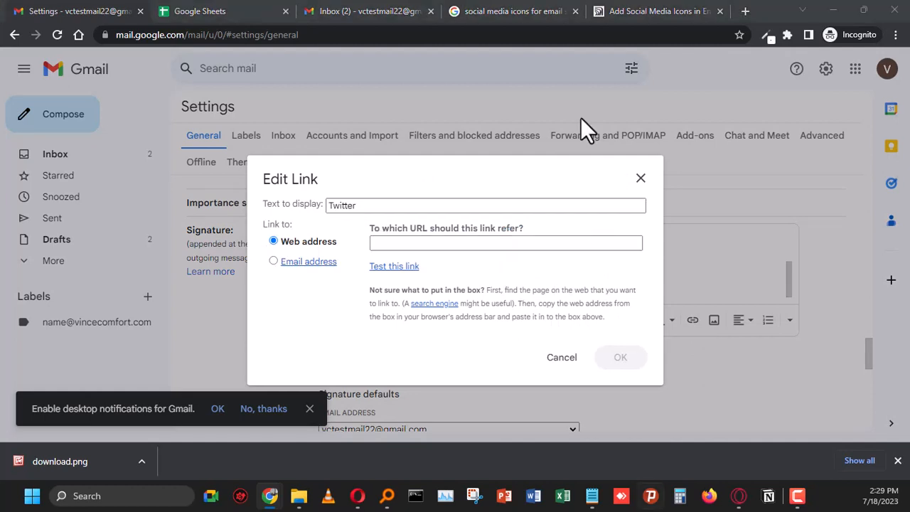
left_click(410, 244)
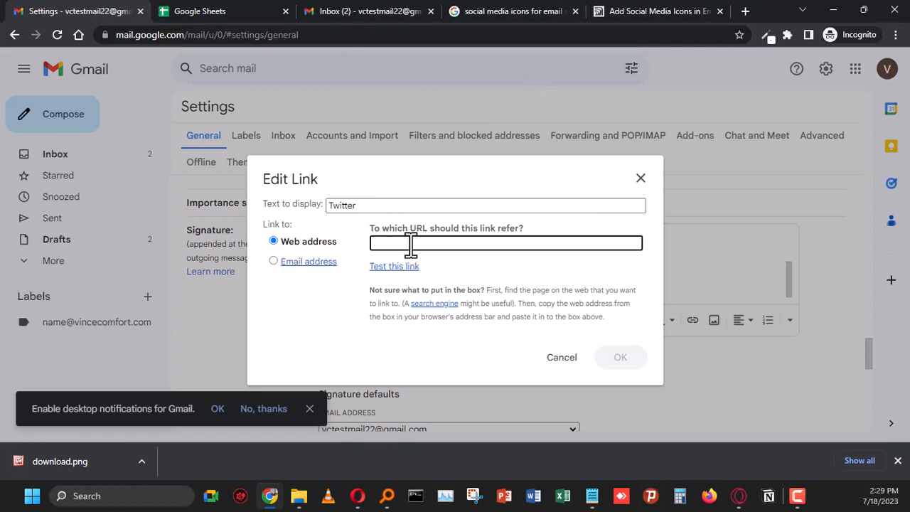
type("https://twitter.com/VinceComfort")
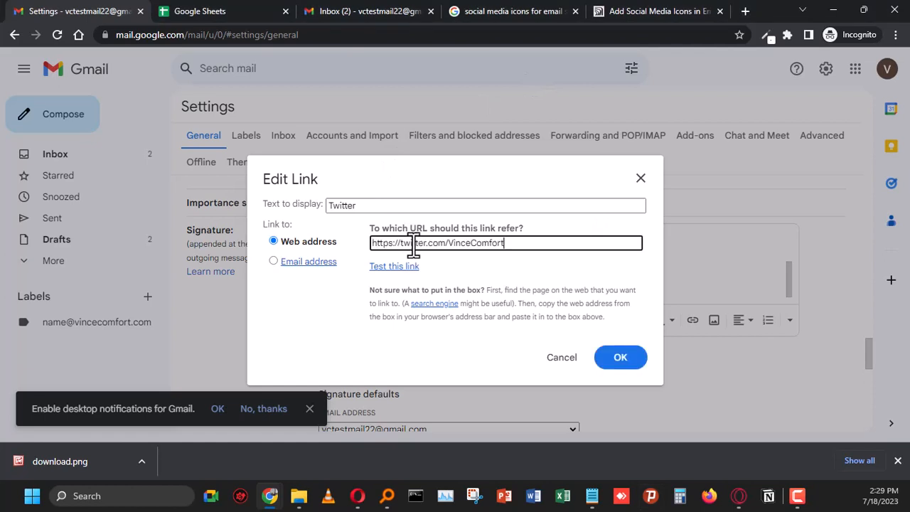
left_click(621, 359)
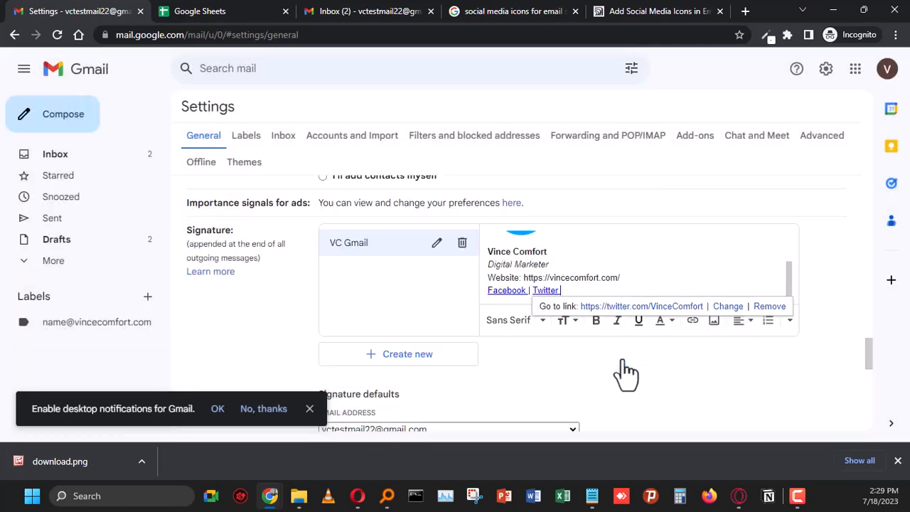
left_click(622, 277)
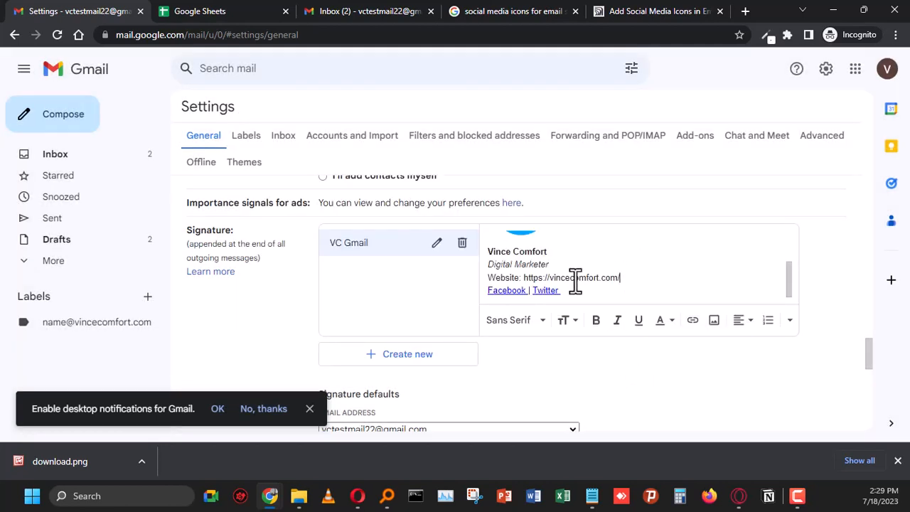
- Turn the website address on the "Website:" line of the signature into a clickable link
left_click_drag(524, 278, 616, 278)
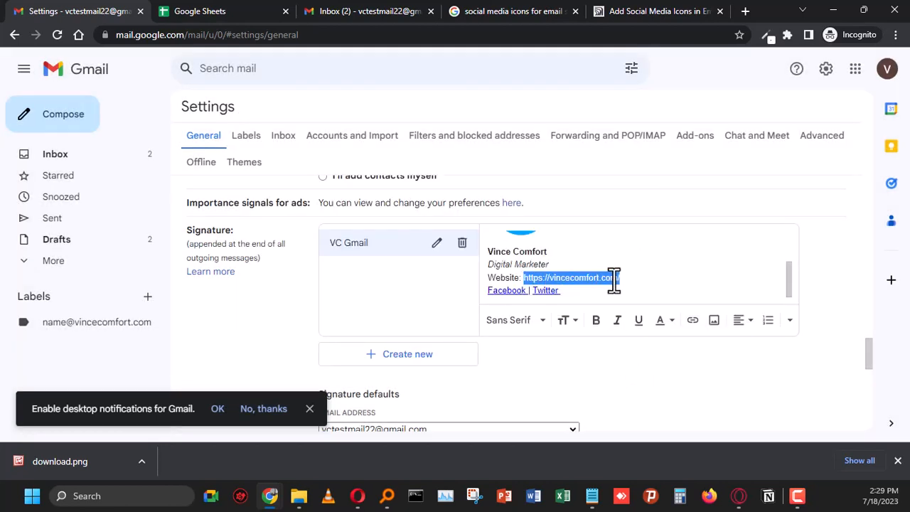
right_click(612, 278)
left_click(648, 101)
left_click(691, 320)
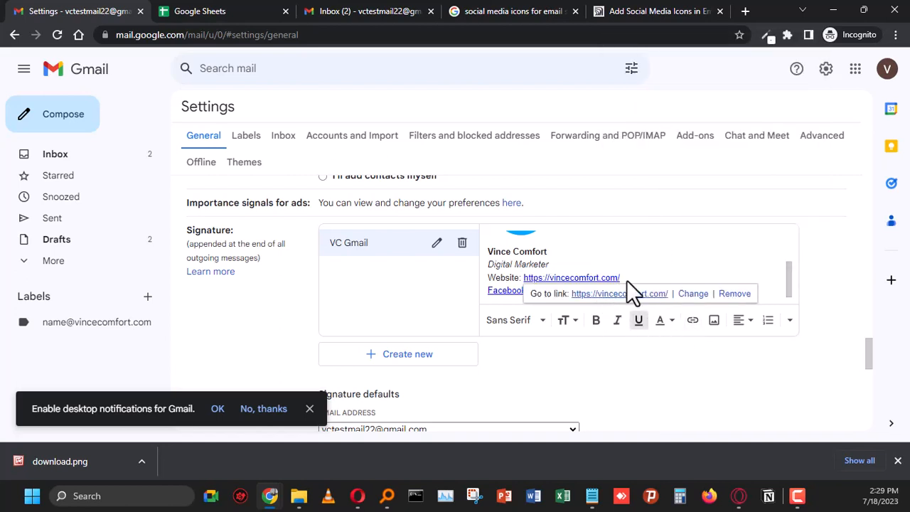
left_click(655, 268)
left_click(559, 254)
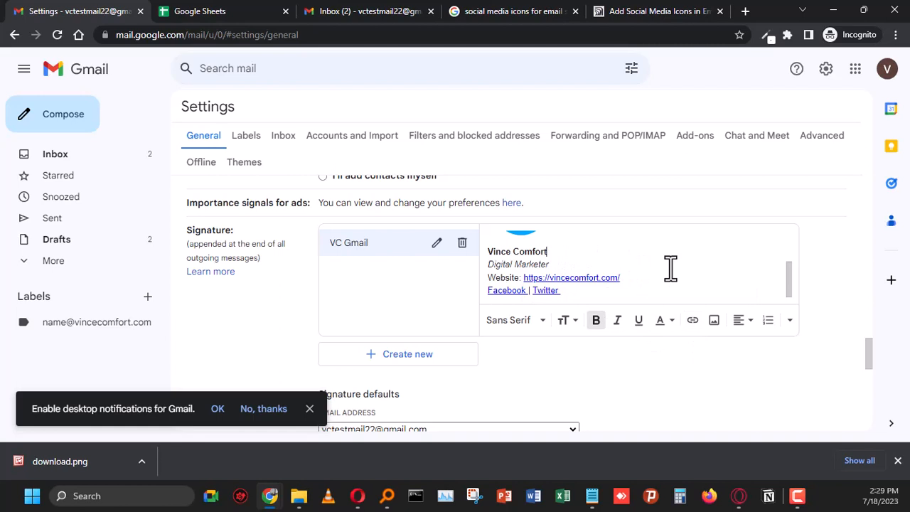
- Review the whole VC Gmail signature, from the logo down to the website, Facebook and Twitter links
scroll(608, 267, "up", 2)
scroll(591, 269, "down", 2)
scroll(562, 276, "up", 2)
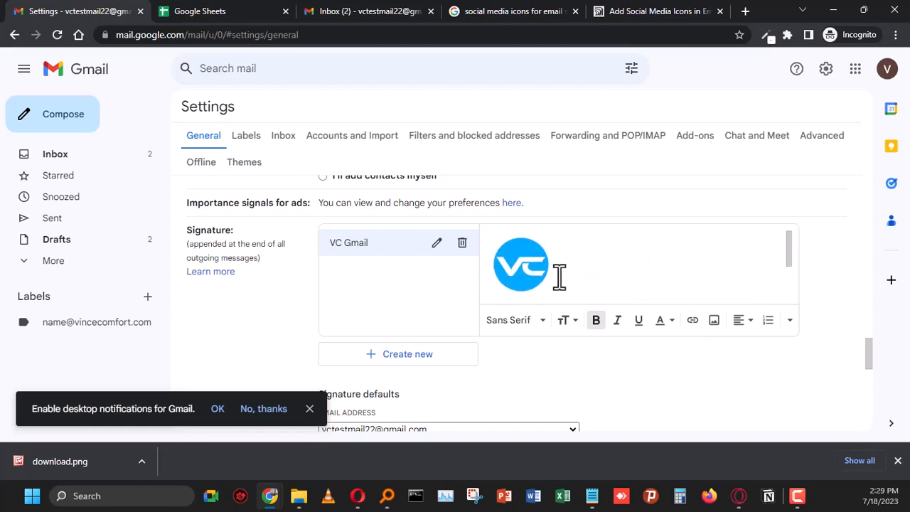
scroll(560, 275, "down", 2)
scroll(604, 264, "up", 1)
scroll(673, 268, "down", 1)
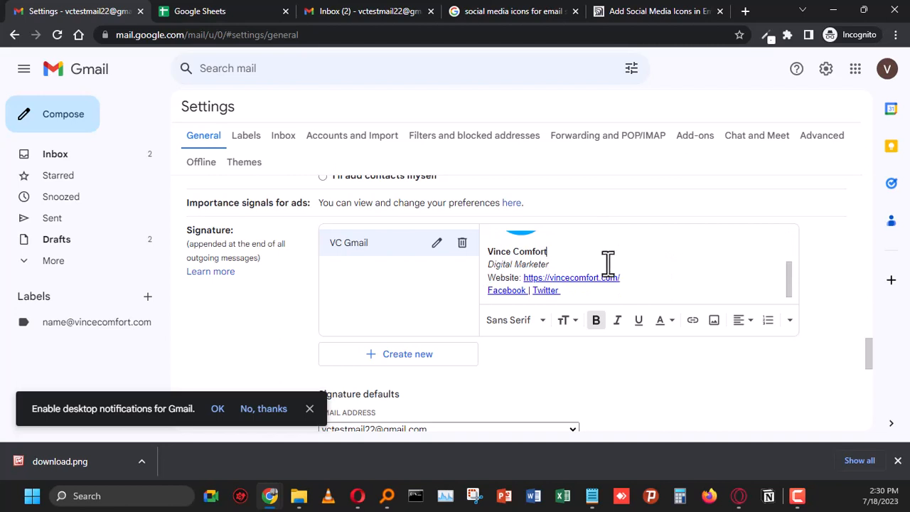
scroll(583, 260, "up", 2)
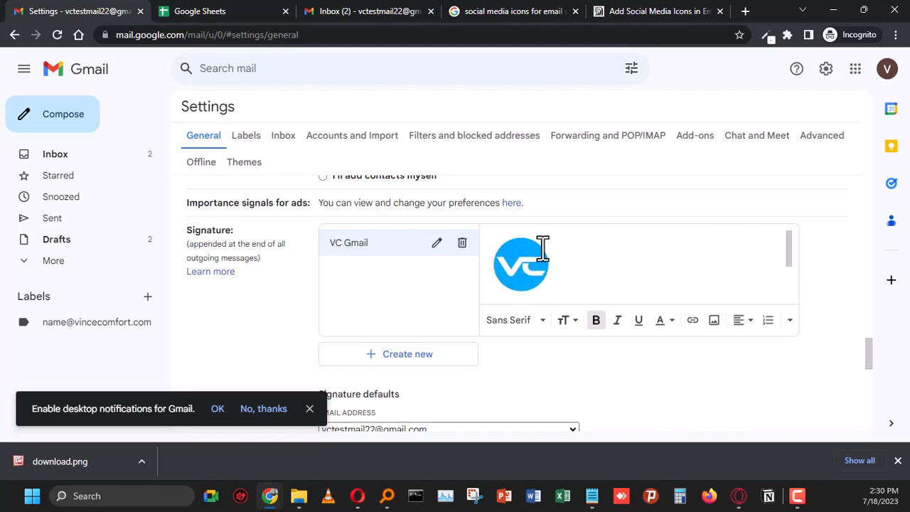
scroll(506, 265, "down", 2)
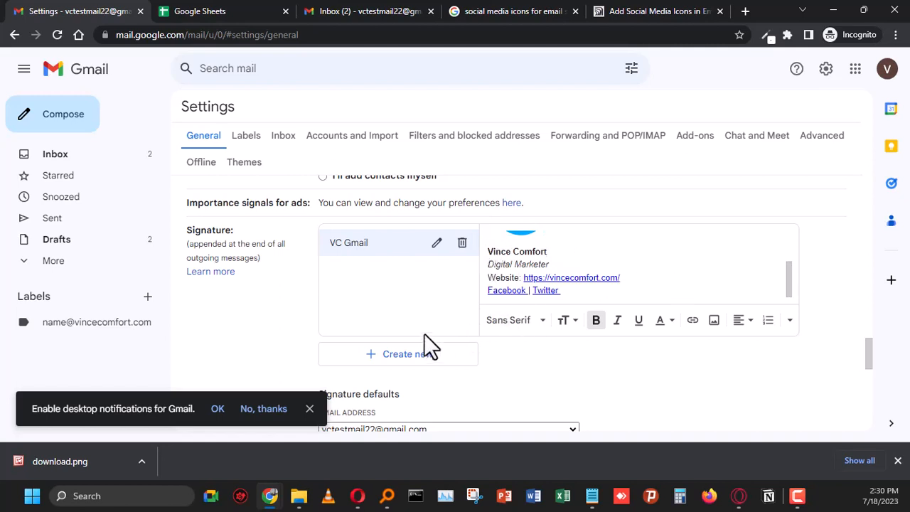
- Create a second signature named "VC Rectangle", look at the VC Gmail signature for comparison, and return to the new one
left_click(388, 369)
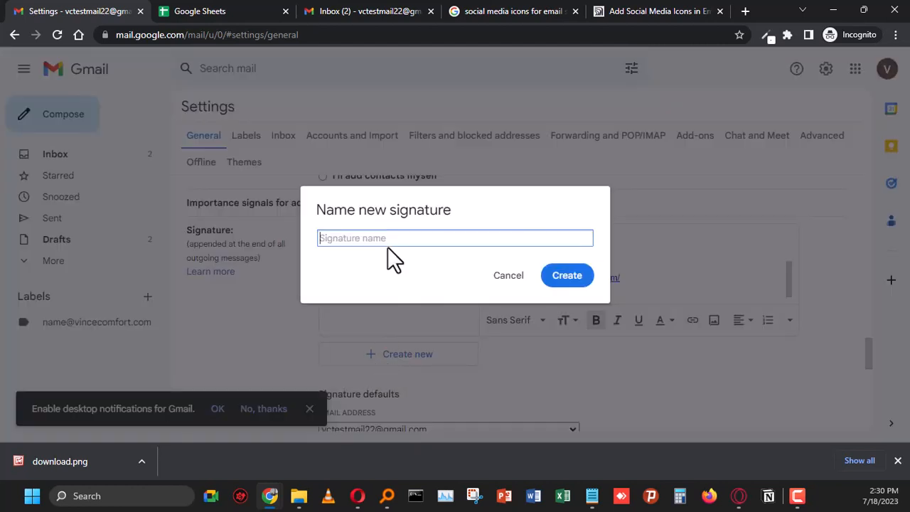
type("VC Rectangle")
left_click(569, 277)
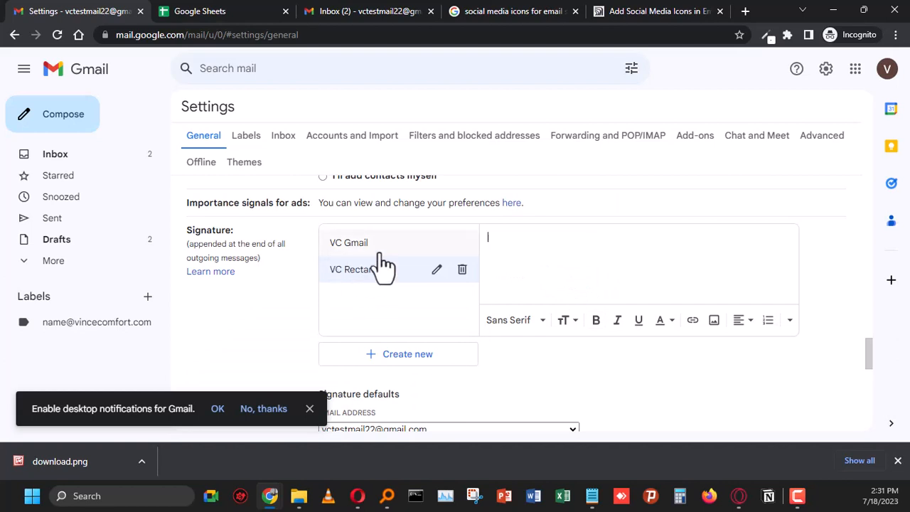
left_click(377, 245)
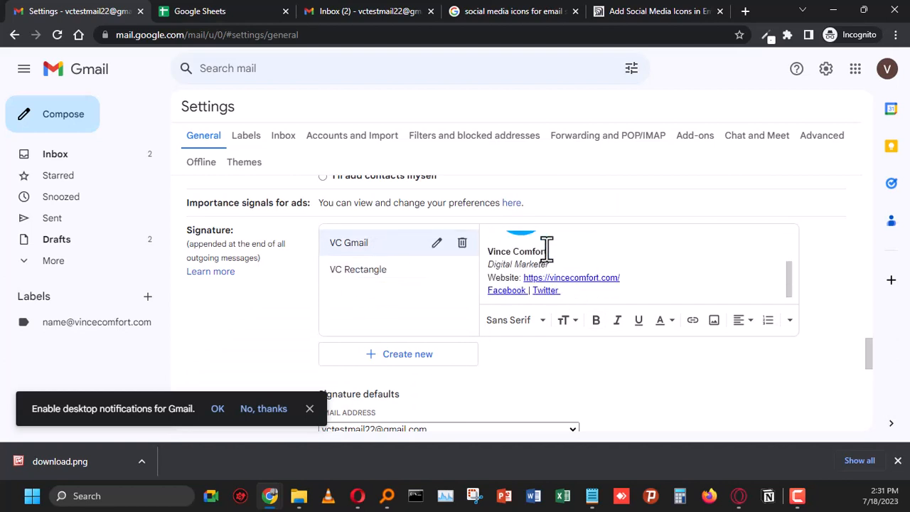
left_click(388, 283)
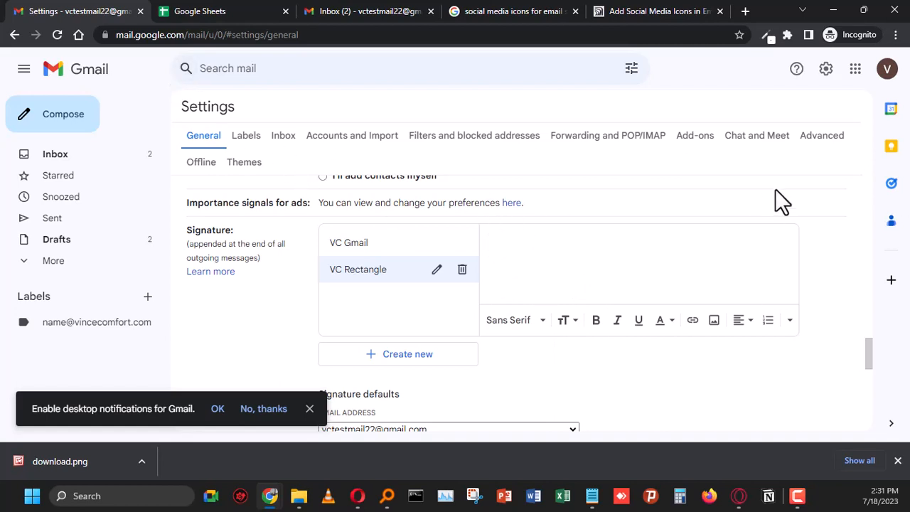
- Switch to Google Sheets and create a new blank spreadsheet
left_click(859, 71)
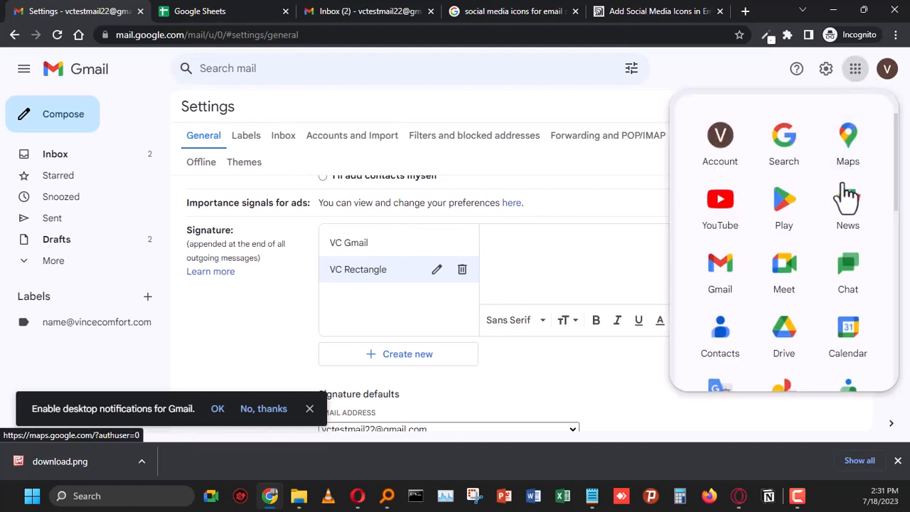
scroll(847, 199, "down", 5)
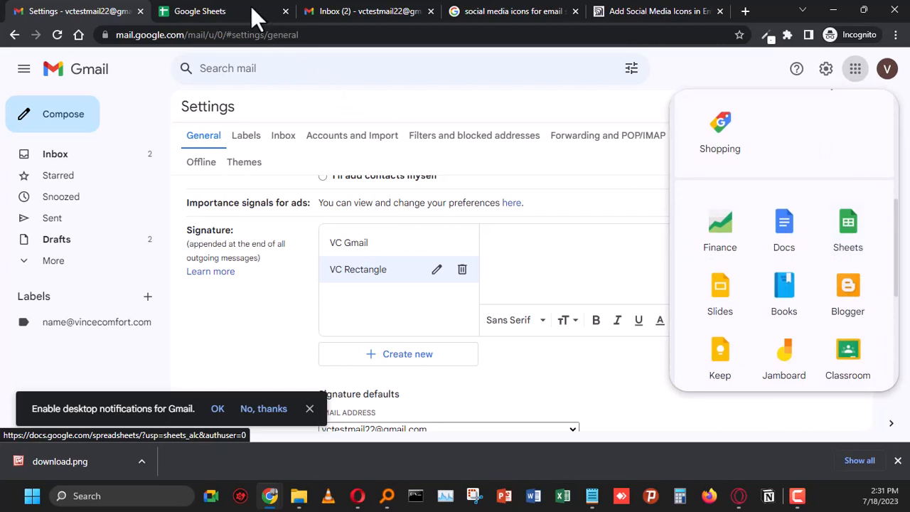
left_click(222, 11)
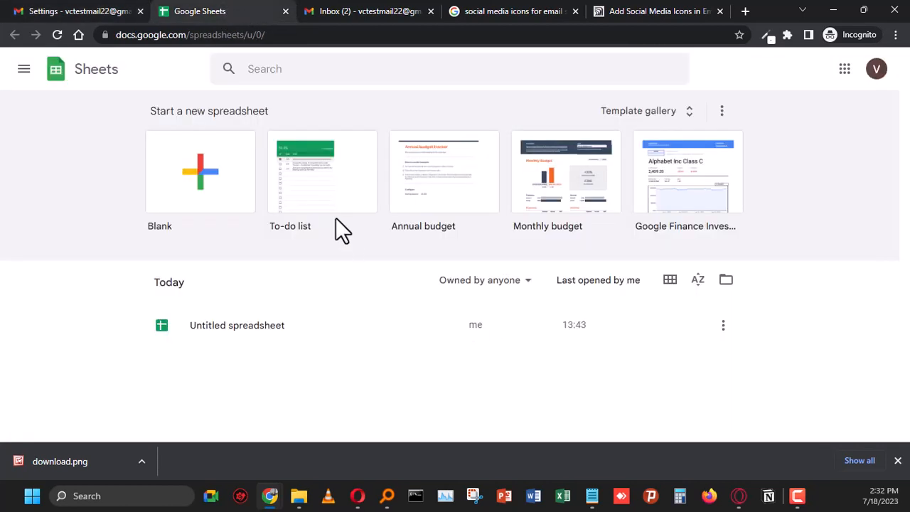
left_click(201, 174)
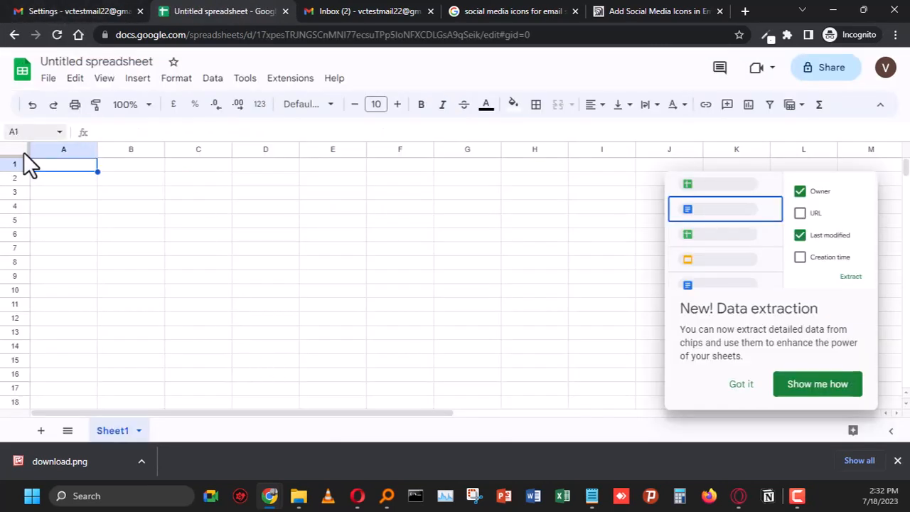
- Insert the round VC logo image inside cell B2 by uploading its file
left_click(121, 180)
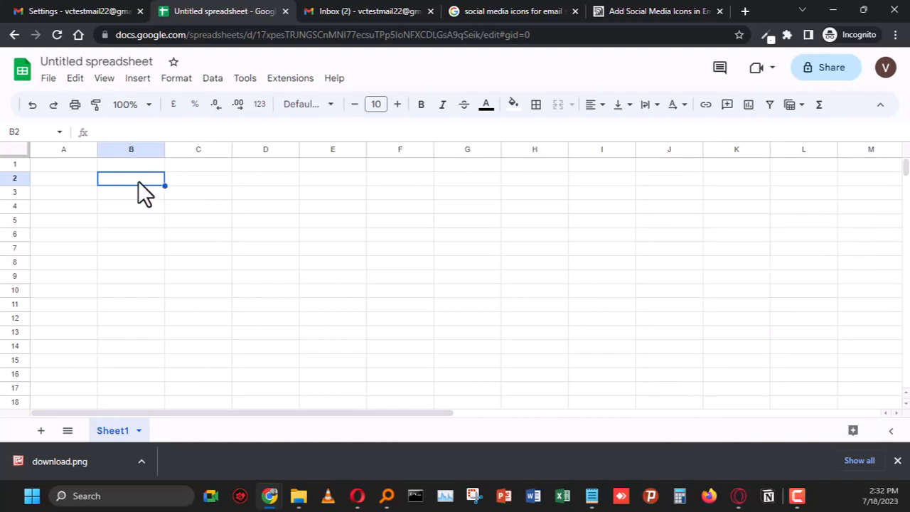
left_click(139, 80)
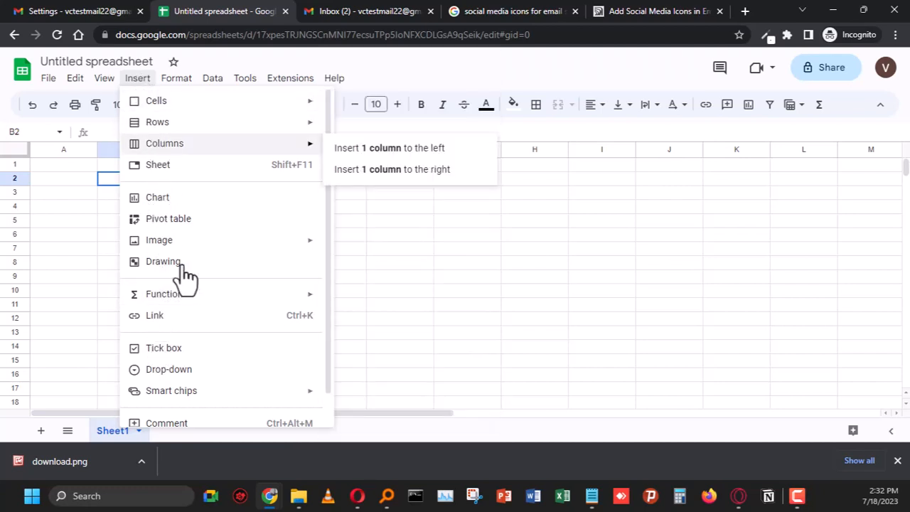
mouse_move(194, 243)
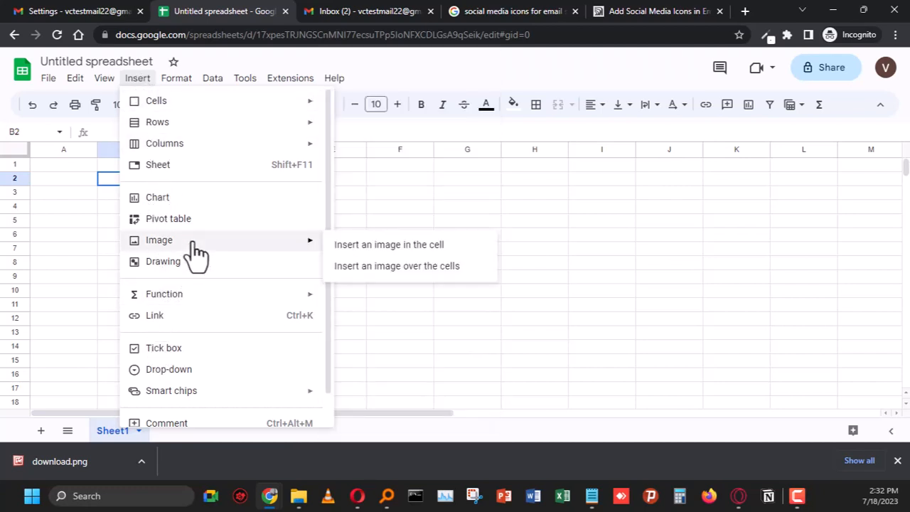
left_click(382, 249)
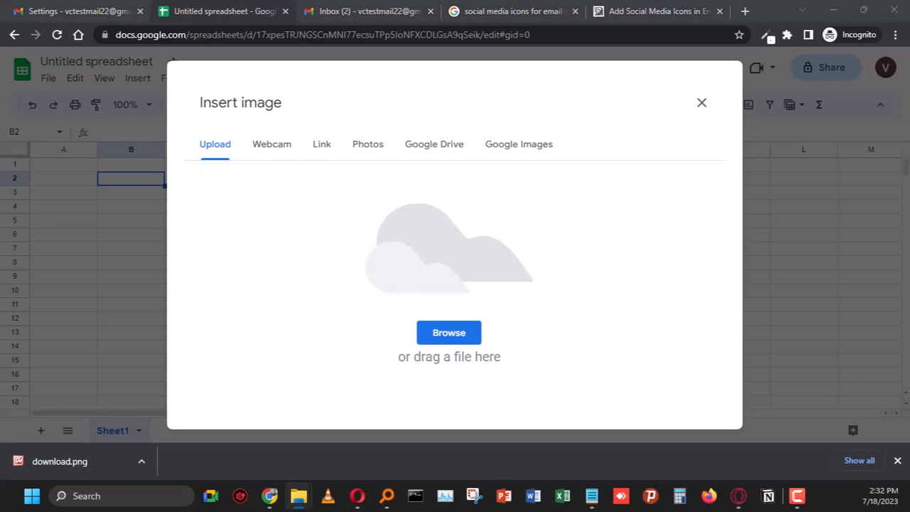
left_click_drag(60, 462, 435, 241)
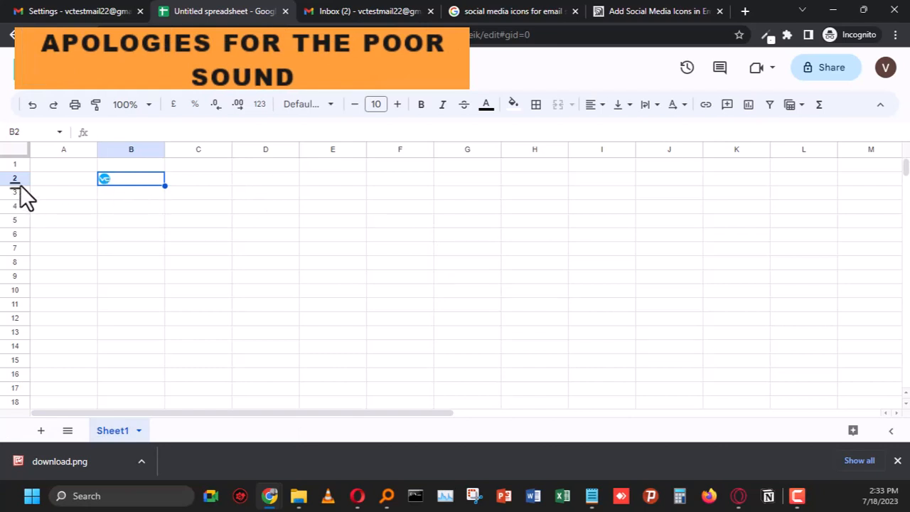
- Increase the height of row 2 to about four times its size so the logo displays larger
left_click_drag(20, 184, 24, 219)
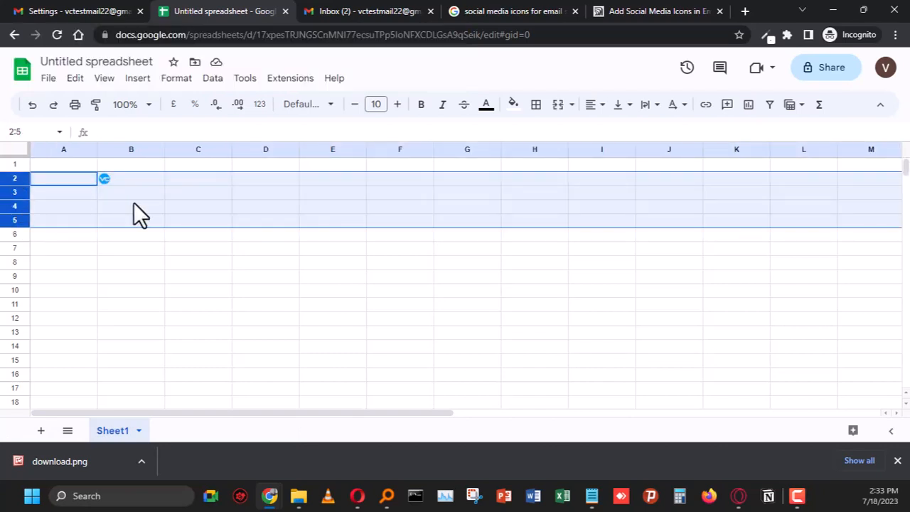
left_click(134, 203)
left_click_drag(15, 184, 14, 227)
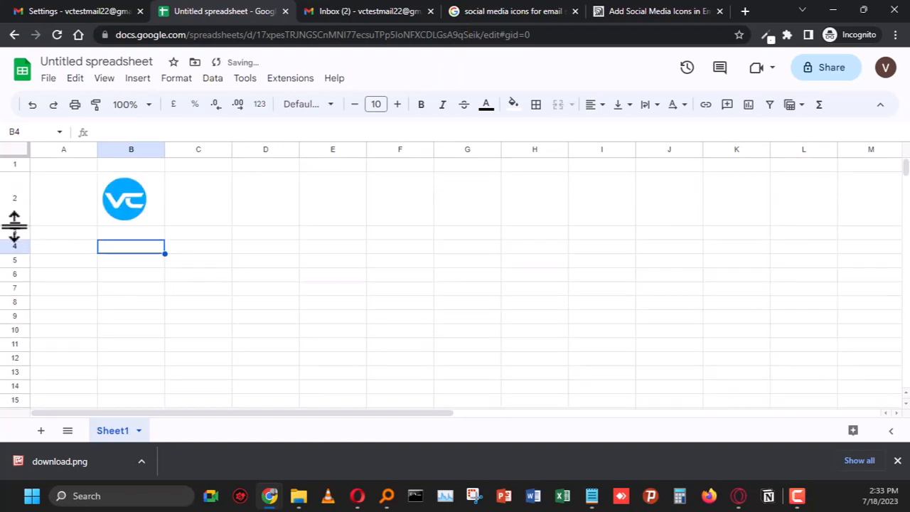
- Align the logo in cell B2 to the middle vertically and to the center horizontally
left_click(121, 205)
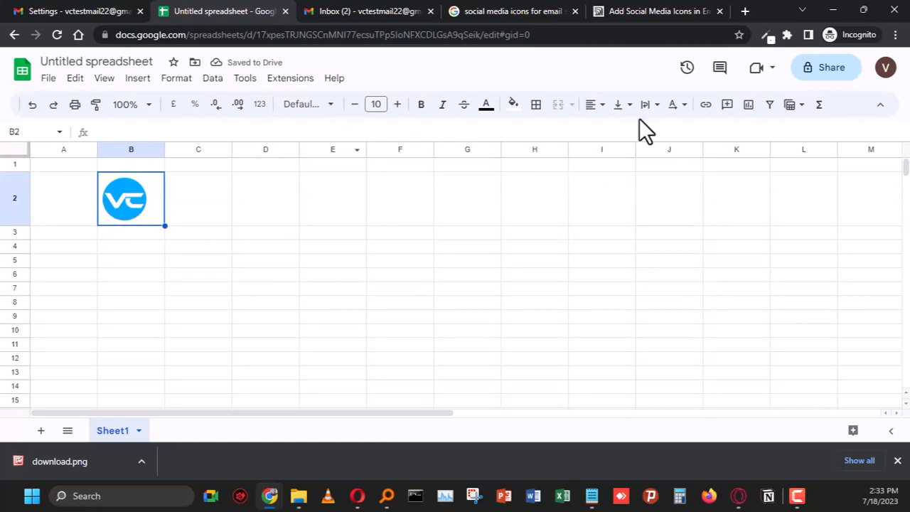
left_click(624, 108)
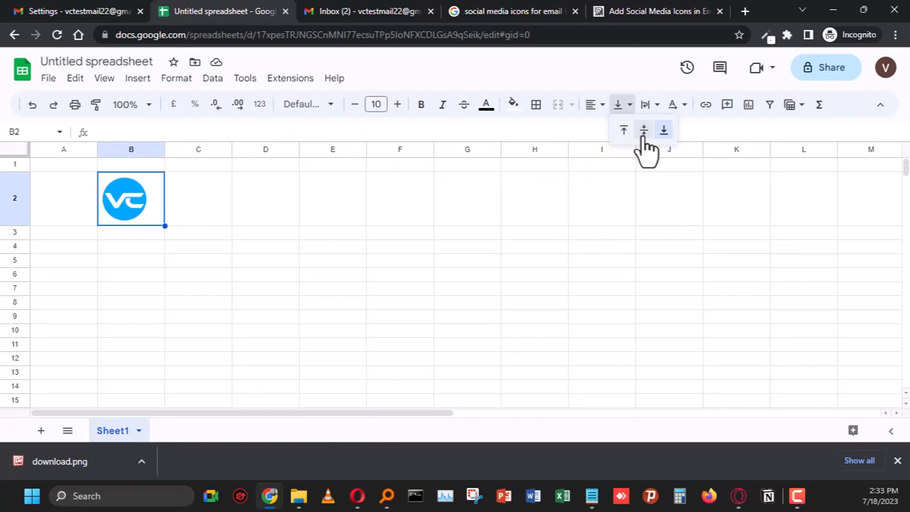
left_click(643, 132)
left_click(604, 105)
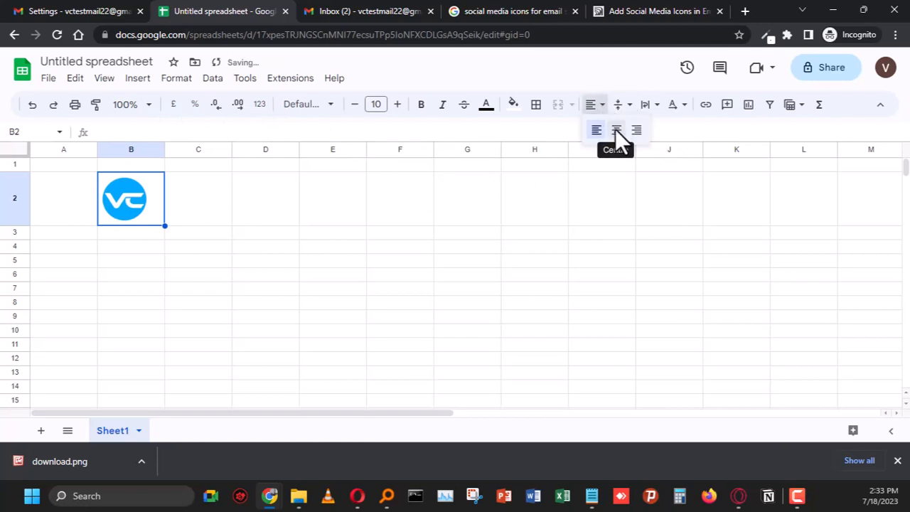
left_click(617, 129)
left_click(234, 302)
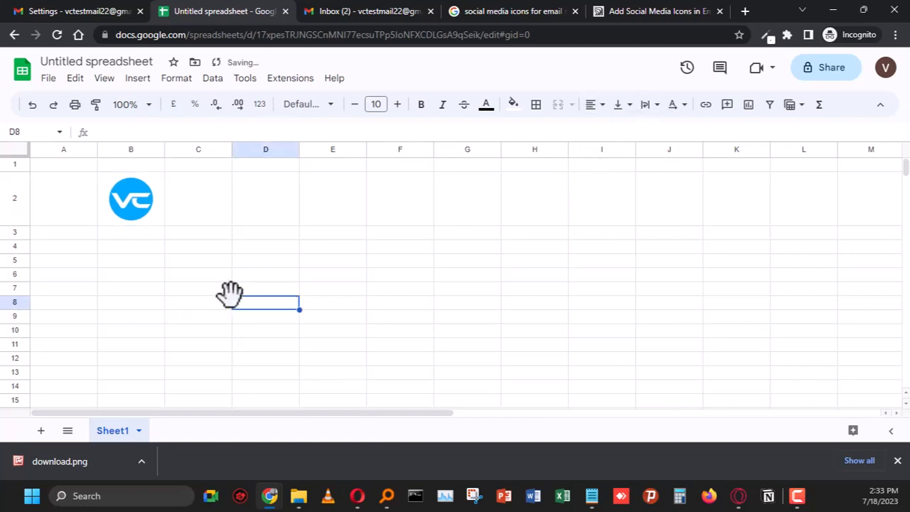
- Widen column C to a little over twice its width and enter the sender's full name in cell C2
left_click(190, 260)
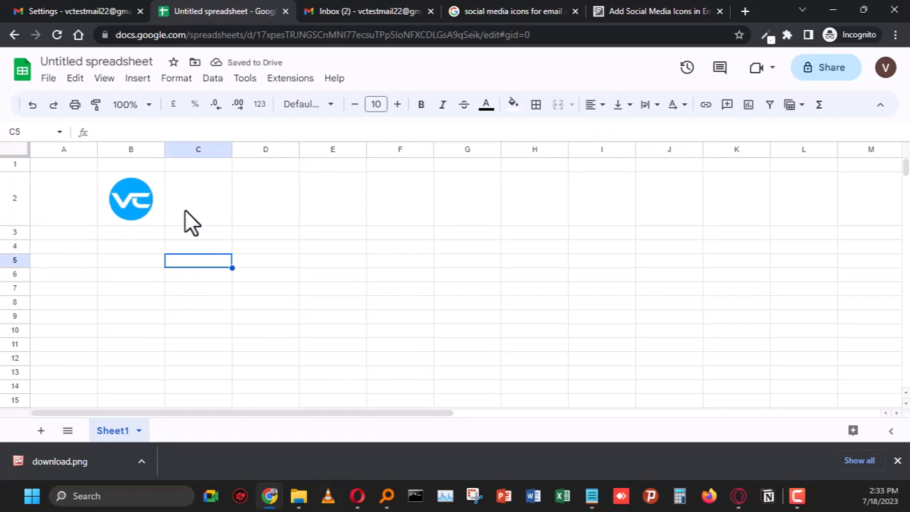
left_click_drag(231, 149, 316, 152)
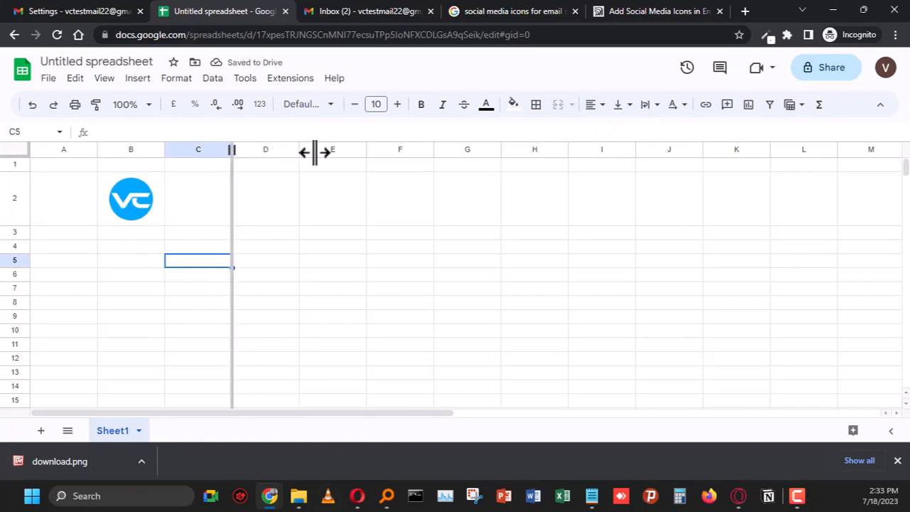
left_click_drag(220, 151, 316, 150)
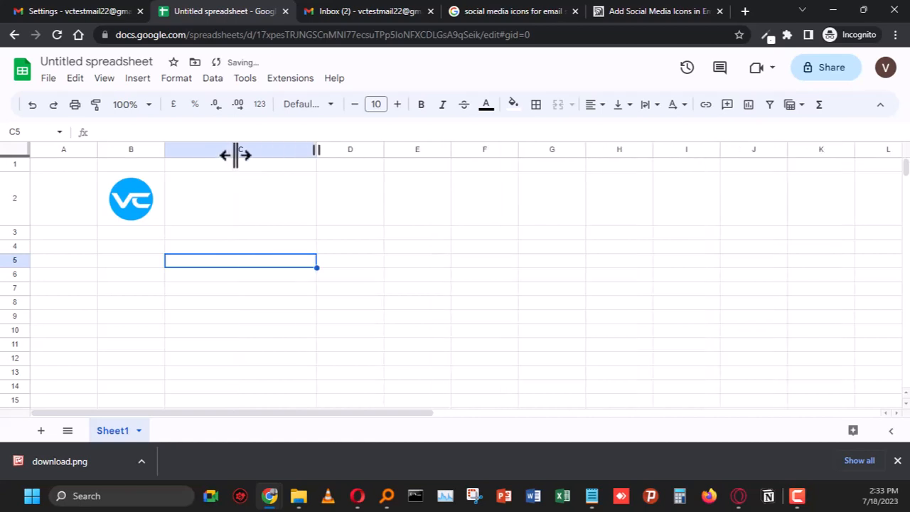
left_click(223, 199)
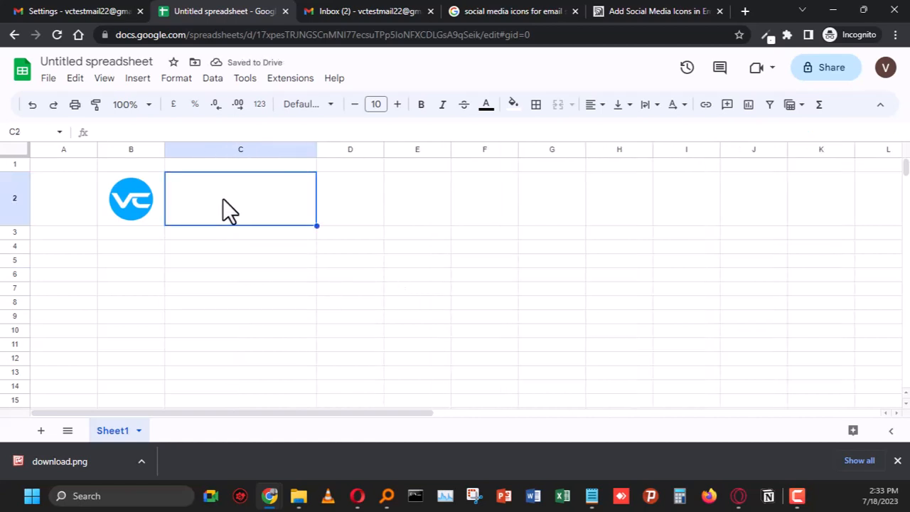
type("Vince")
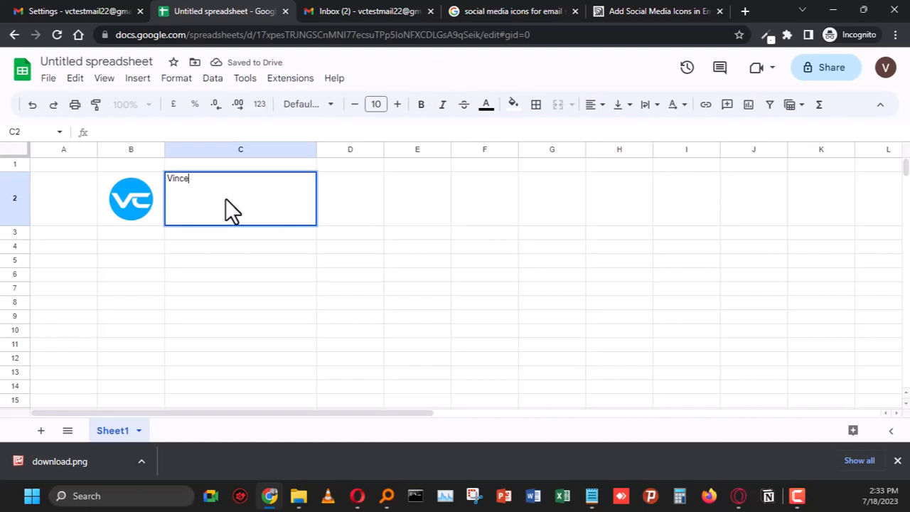
type(" Comfort")
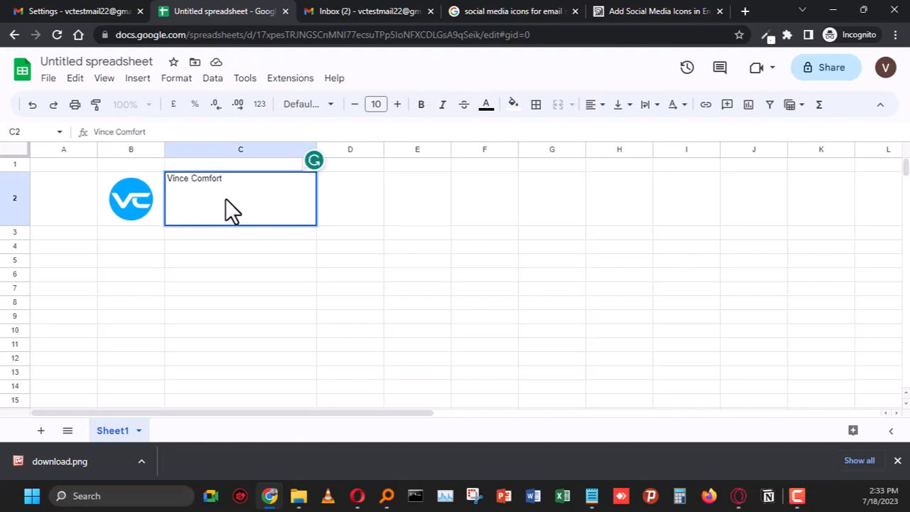
left_click(277, 287)
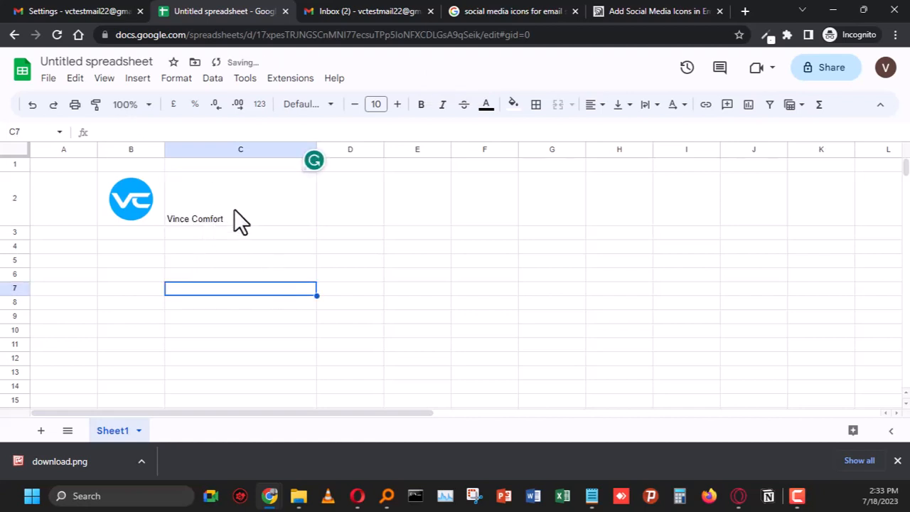
- Align the name in cell C2 vertically to the middle
left_click(202, 221)
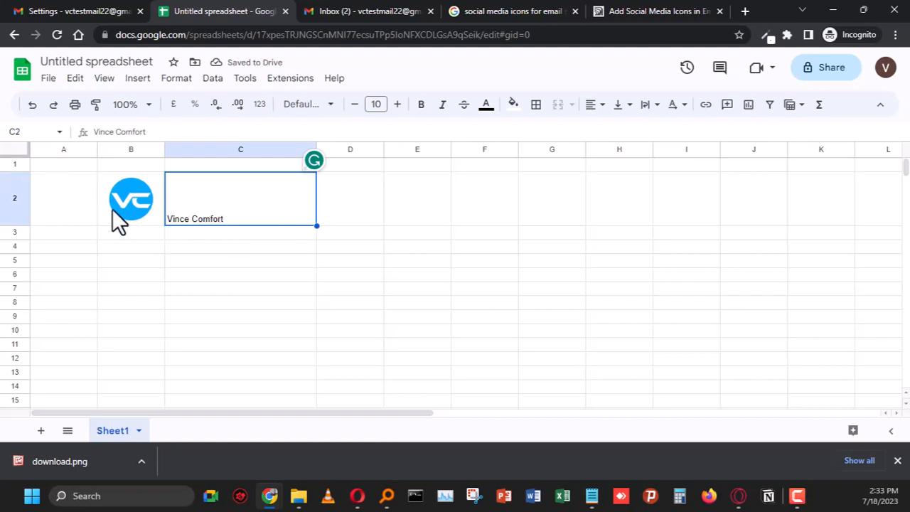
left_click(629, 107)
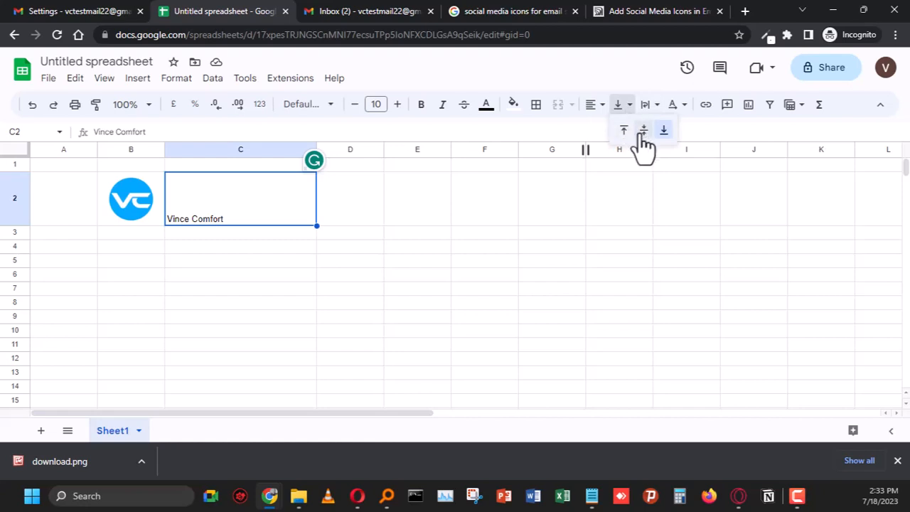
left_click(644, 131)
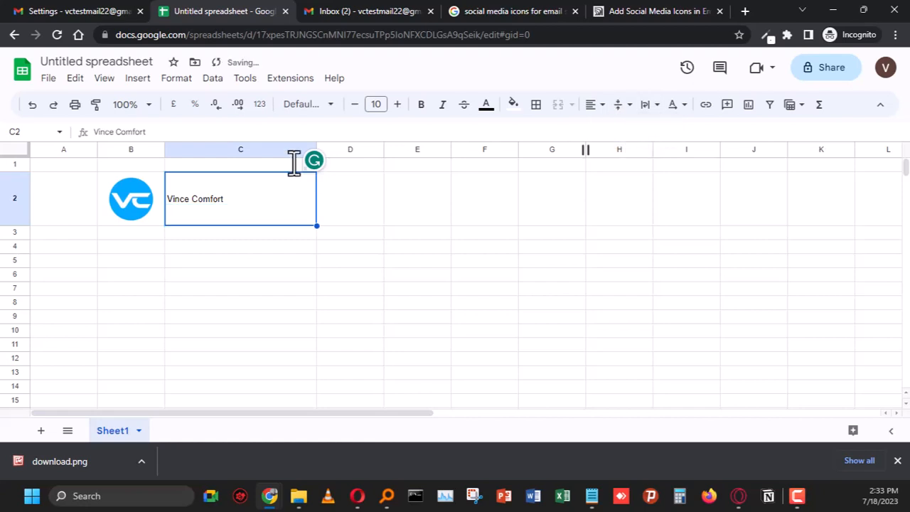
left_click(304, 259)
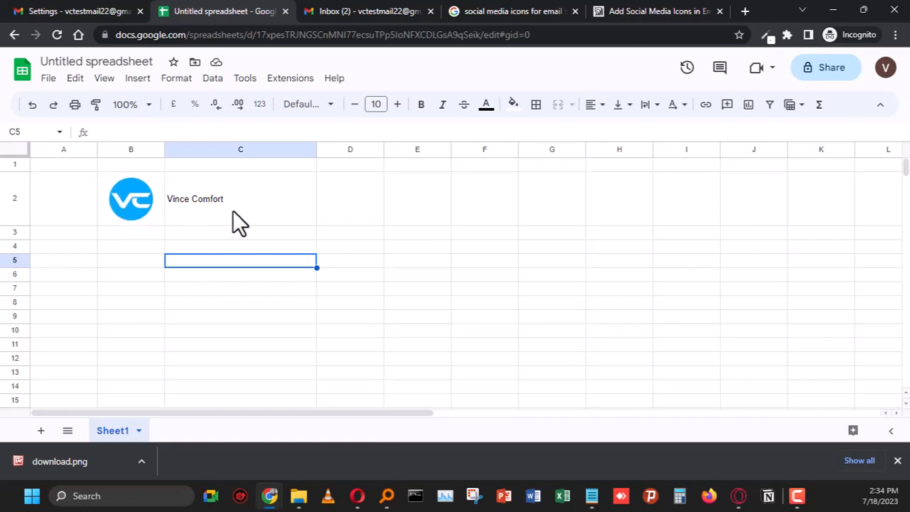
- Copy cells B2:C2 and paste them into the empty VC Rectangle signature in the Gmail settings
left_click(283, 219)
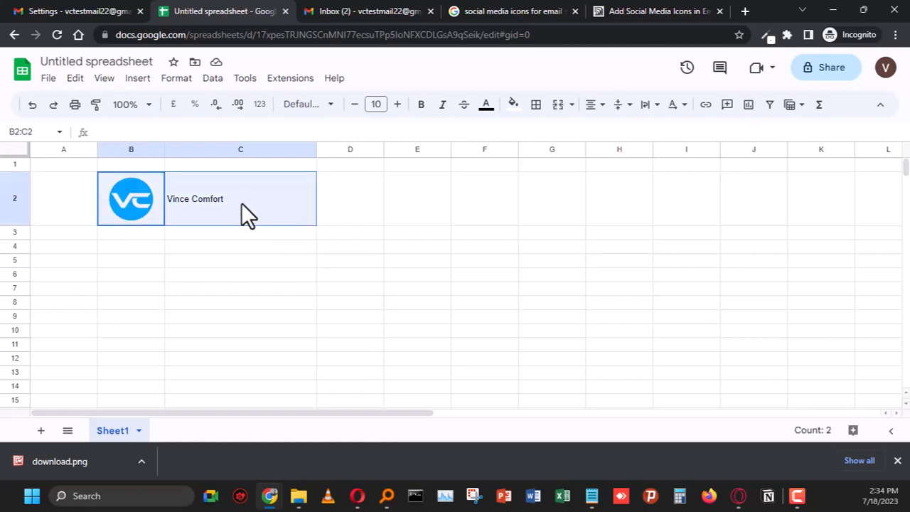
right_click(241, 203)
left_click(278, 139)
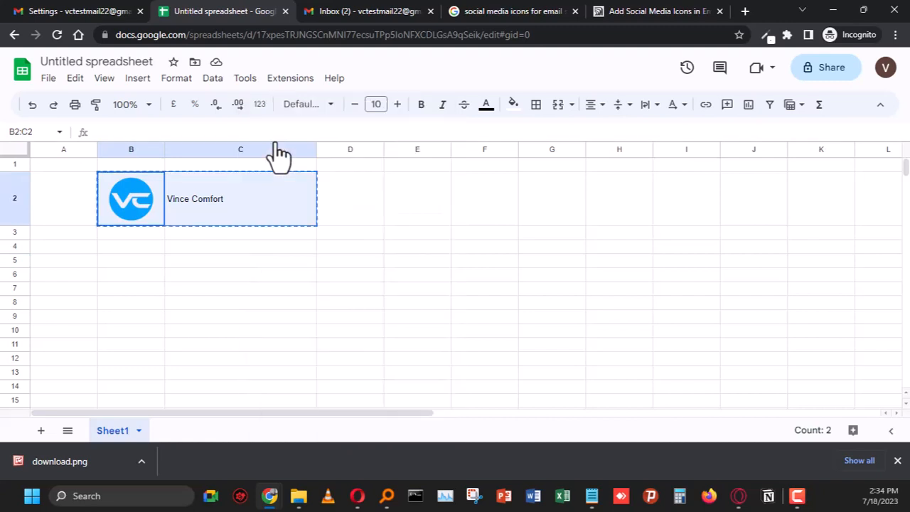
left_click(61, 10)
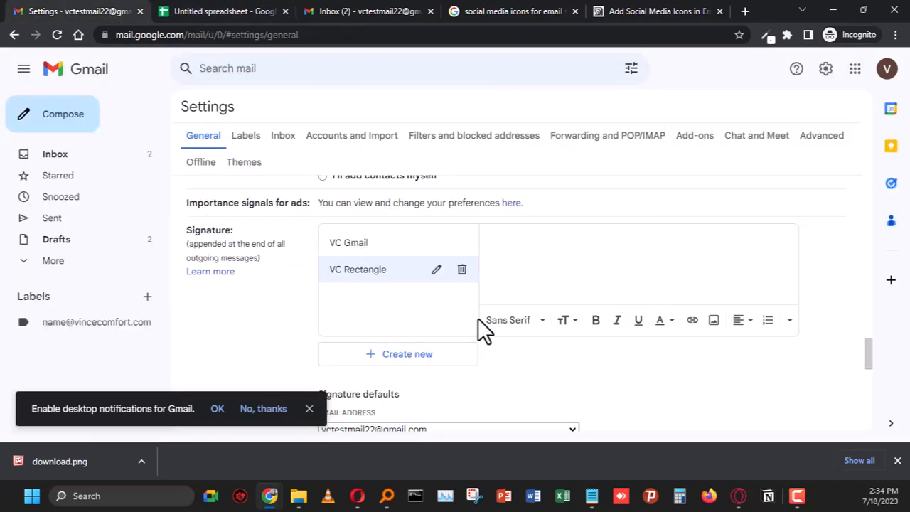
left_click(539, 277)
key("ctrl+v")
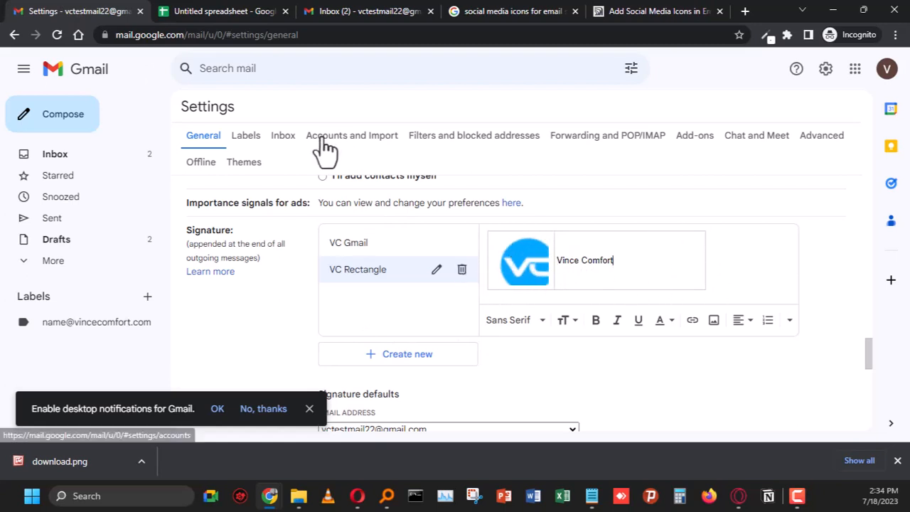
- Return to the spreadsheet and apply white borders to all cells in the range A1:D5
left_click(186, 12)
left_click(256, 274)
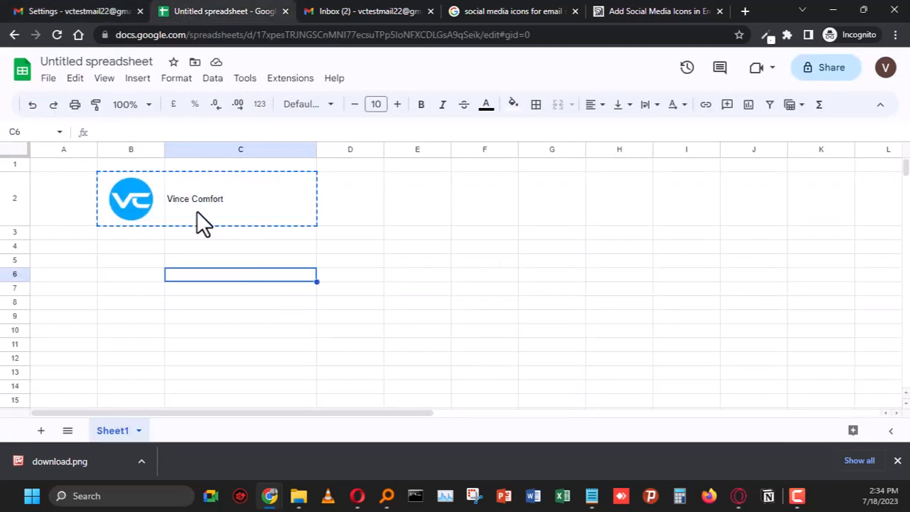
left_click(140, 261)
left_click(269, 260)
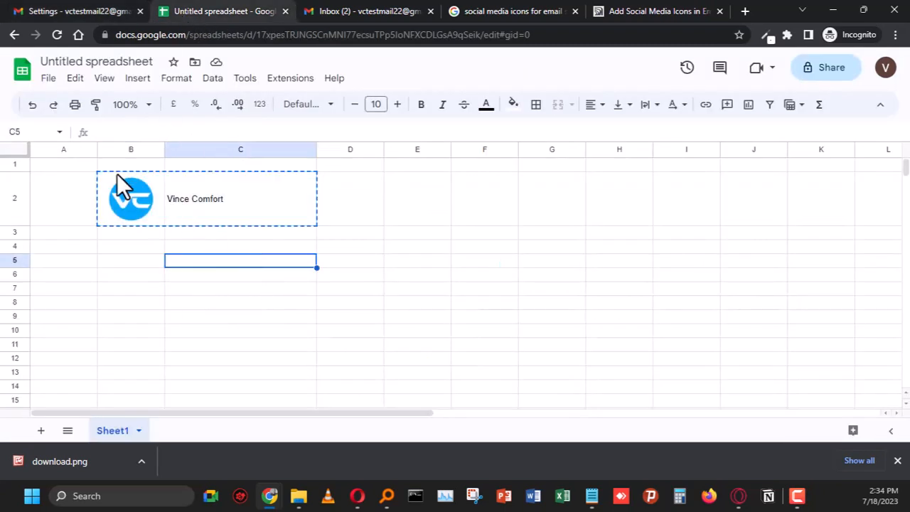
left_click(108, 167)
left_click(63, 247)
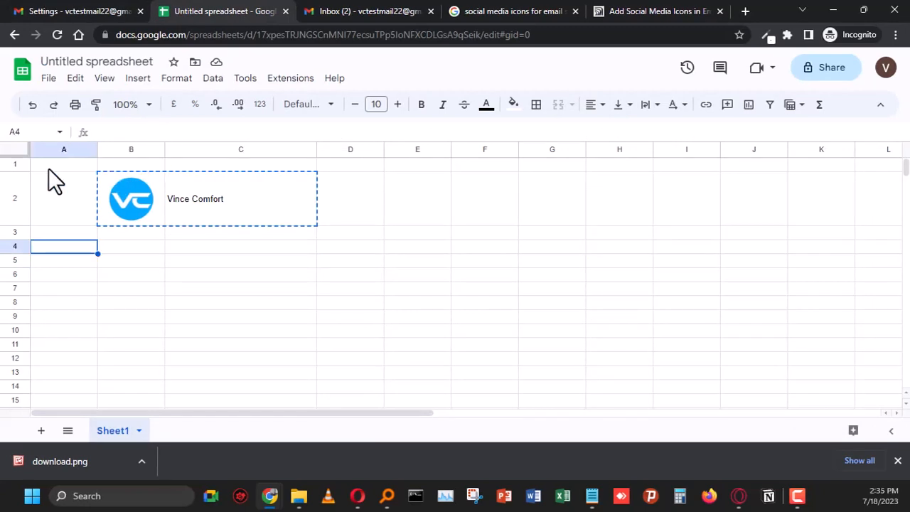
left_click_drag(50, 169, 361, 264)
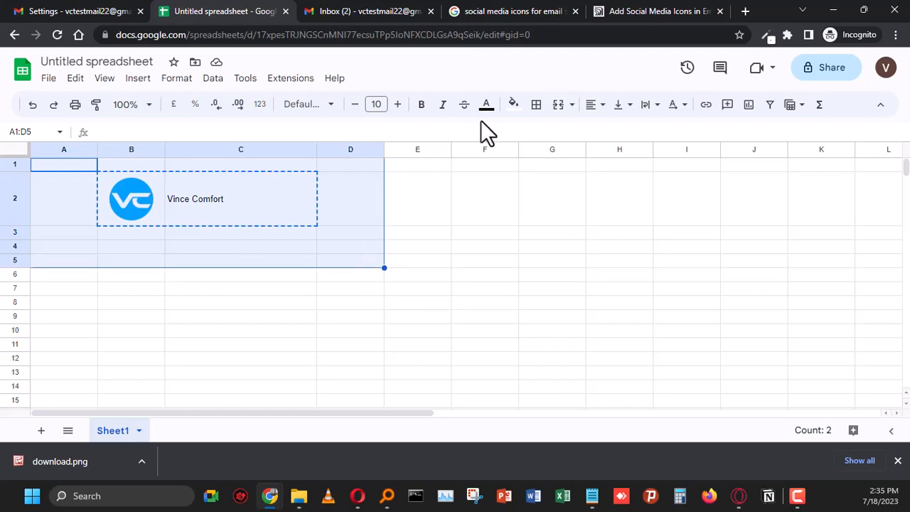
left_click(537, 107)
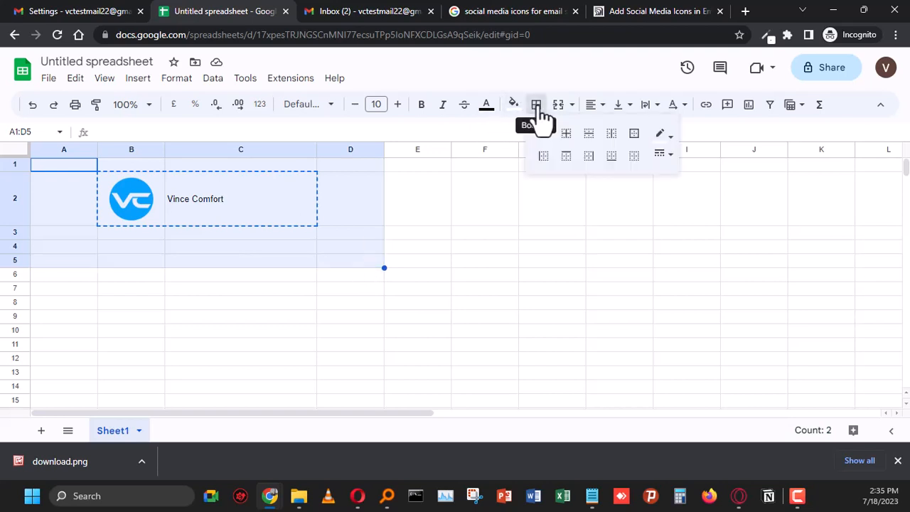
left_click(665, 135)
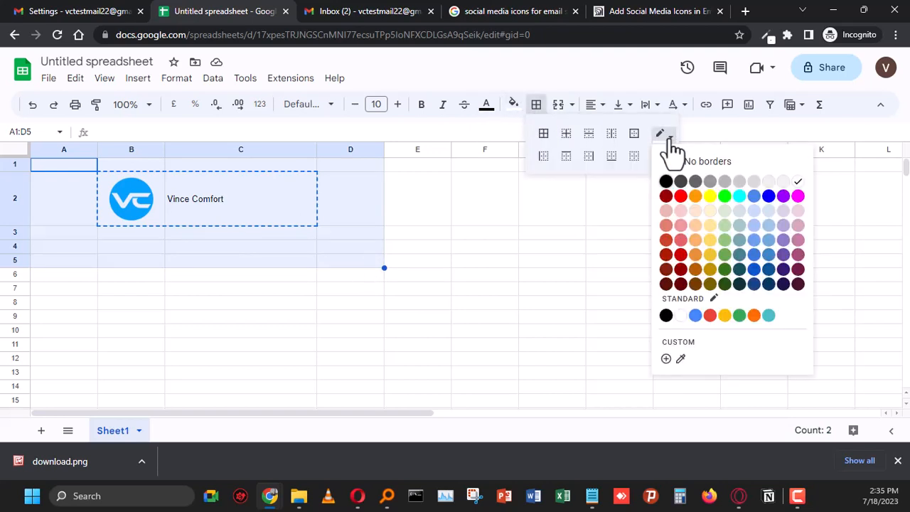
left_click(798, 195)
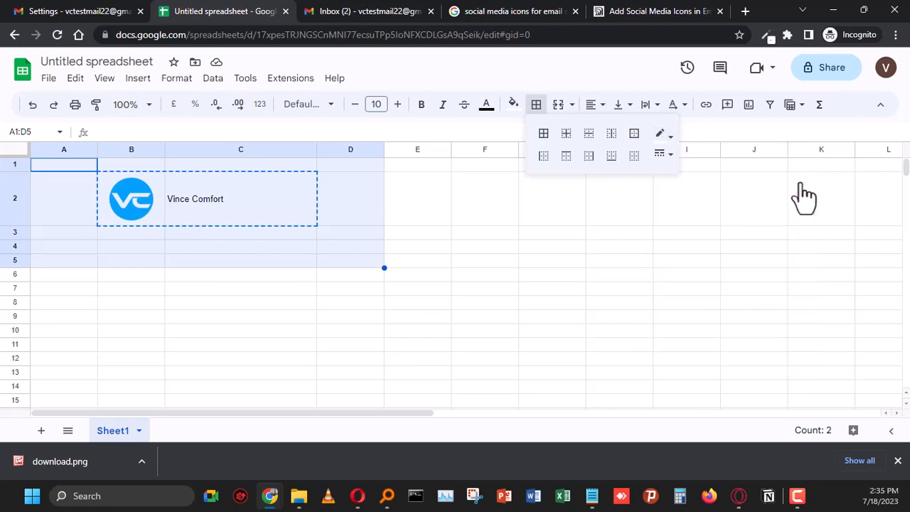
left_click(543, 135)
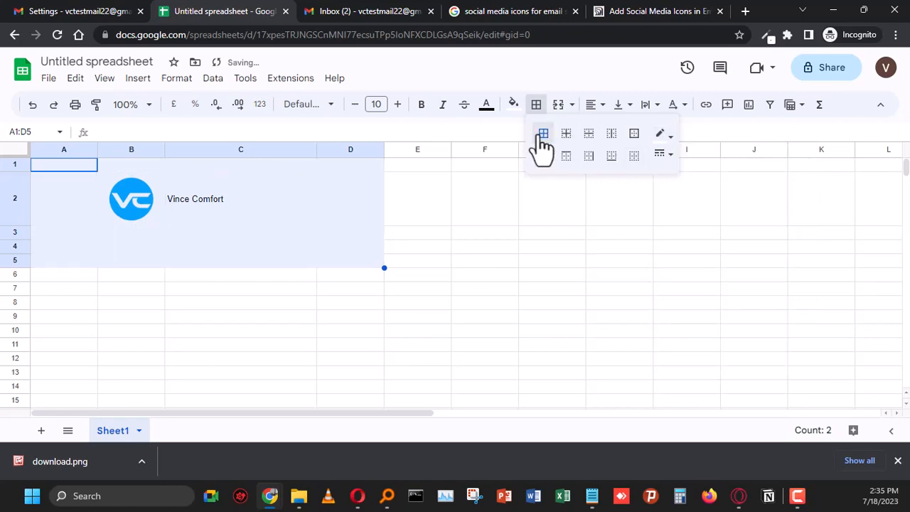
left_click(249, 299)
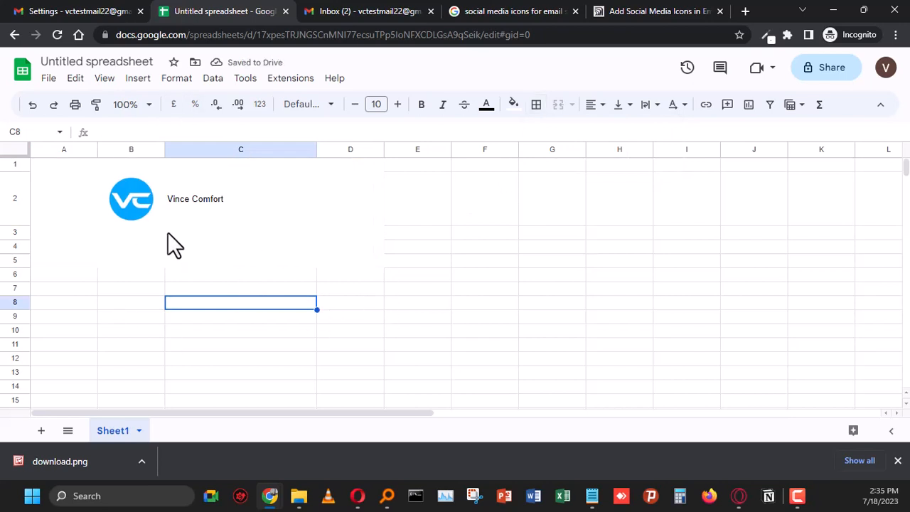
- Copy cells B2:C2 with the white borders and replace the VC Rectangle signature's content in Gmail with them
left_click_drag(105, 190, 242, 199)
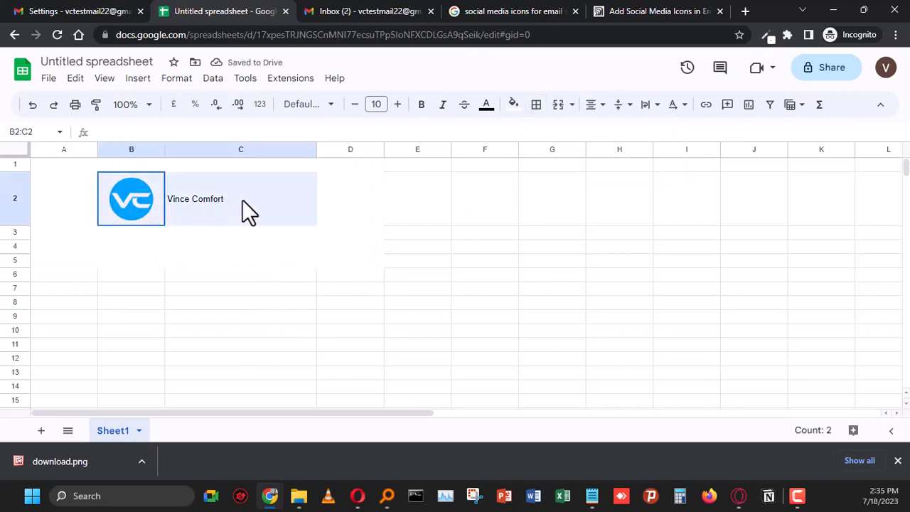
right_click(274, 200)
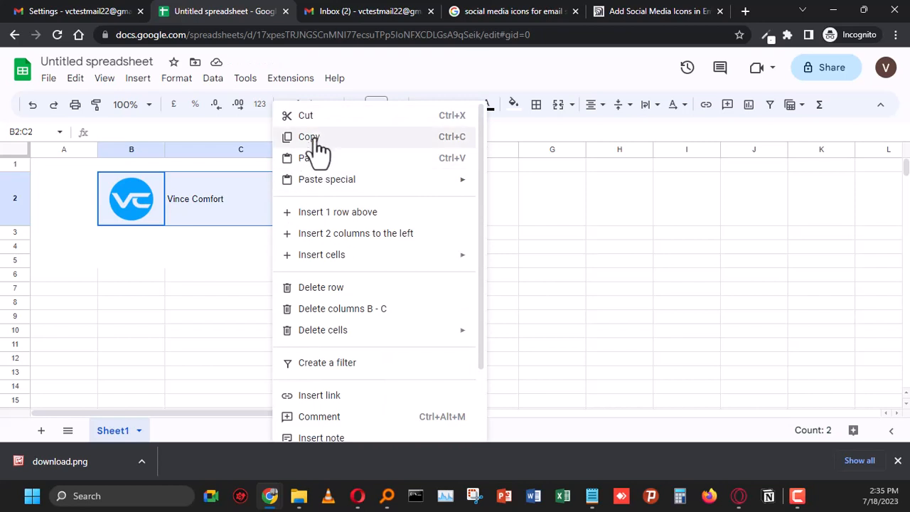
key("ctrl+c")
left_click(72, 16)
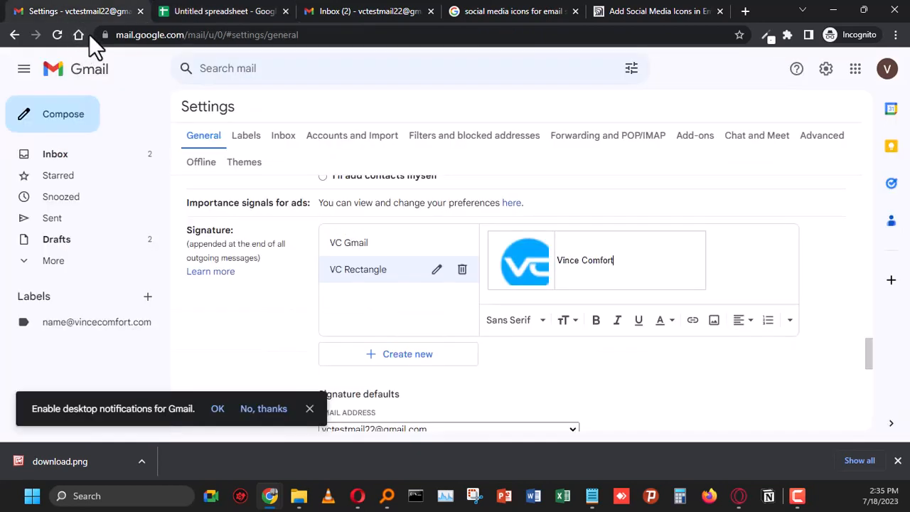
left_click(723, 269)
key("ctrl+a")
key("Delete")
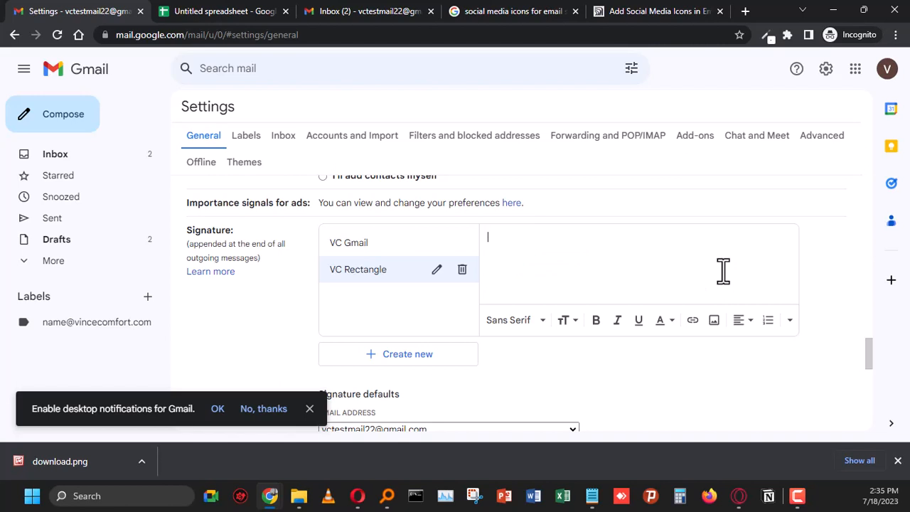
right_click(601, 242)
left_click(652, 350)
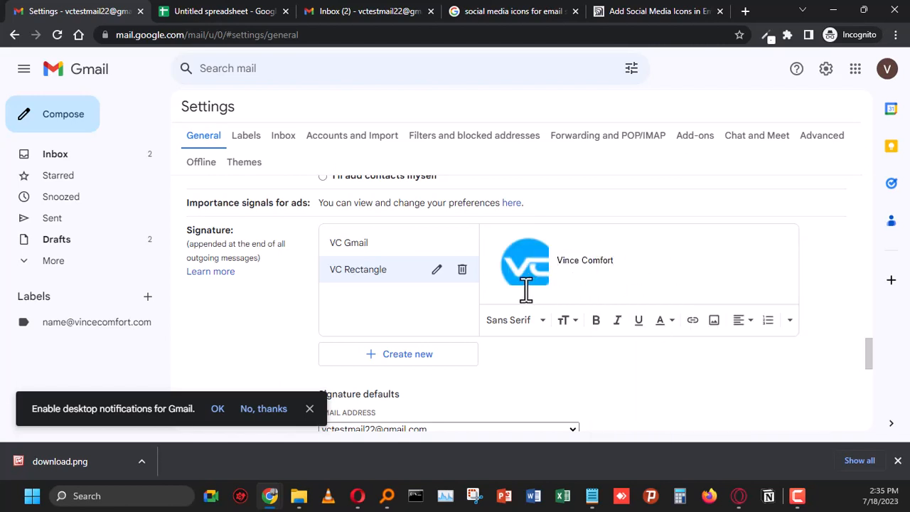
- Replace the cut-off logo in the signature with the round VC logo image and set its size to Small
left_click(524, 262)
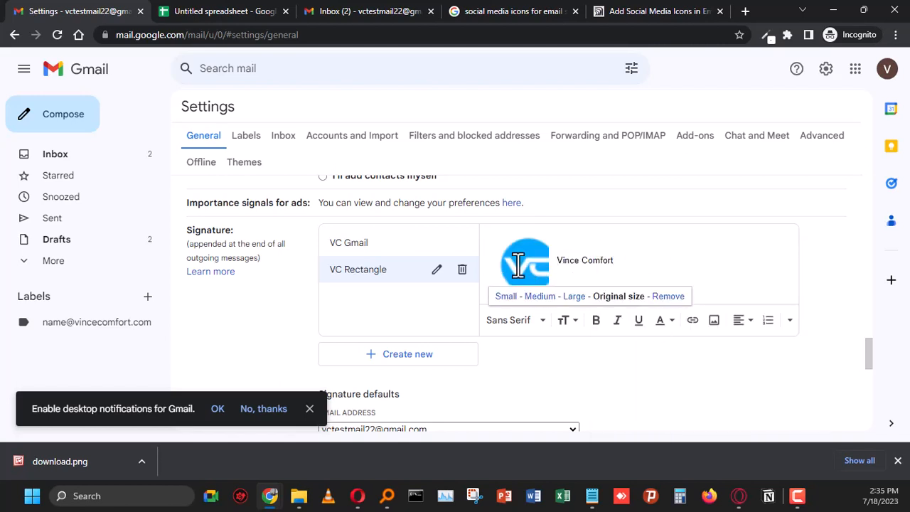
left_click(489, 260)
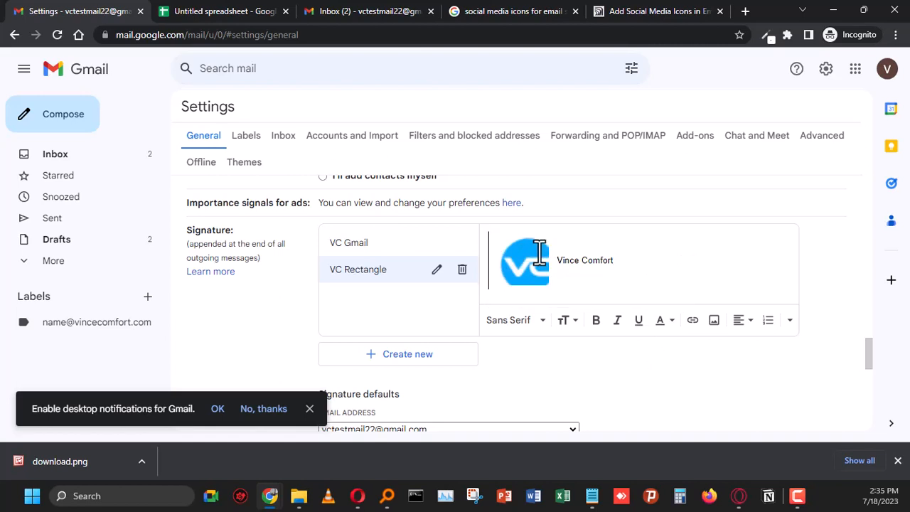
key("Delete")
left_click(714, 320)
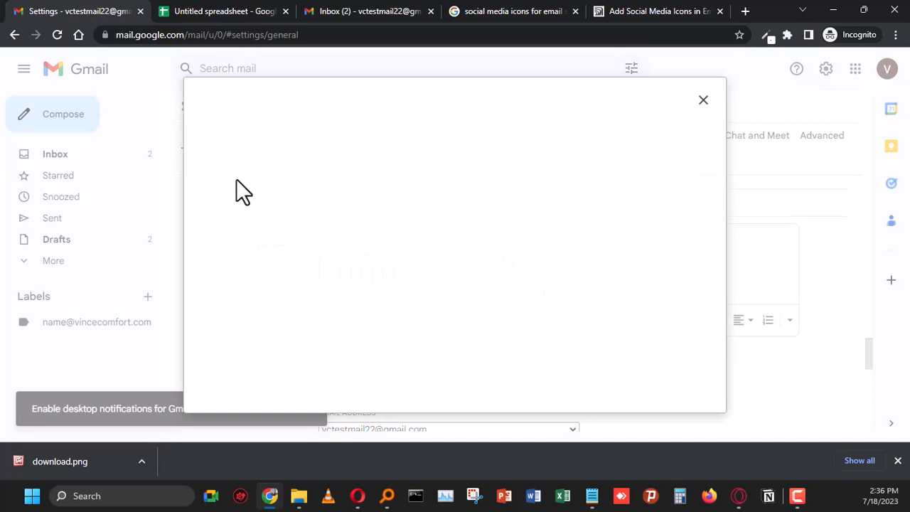
double_click(409, 259)
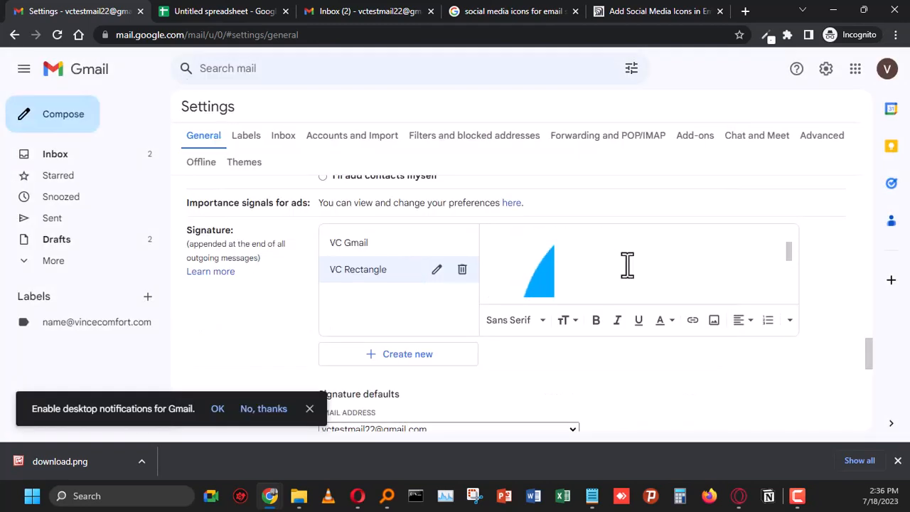
left_click(521, 265)
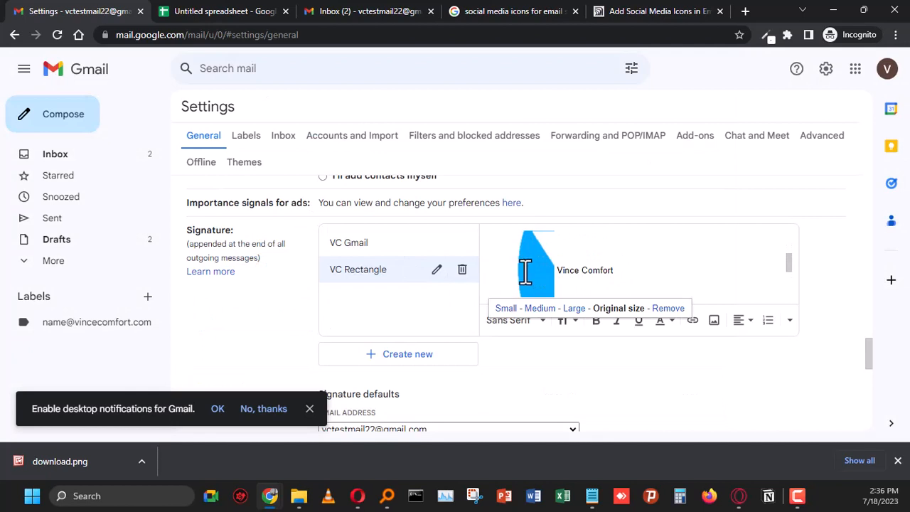
left_click(507, 310)
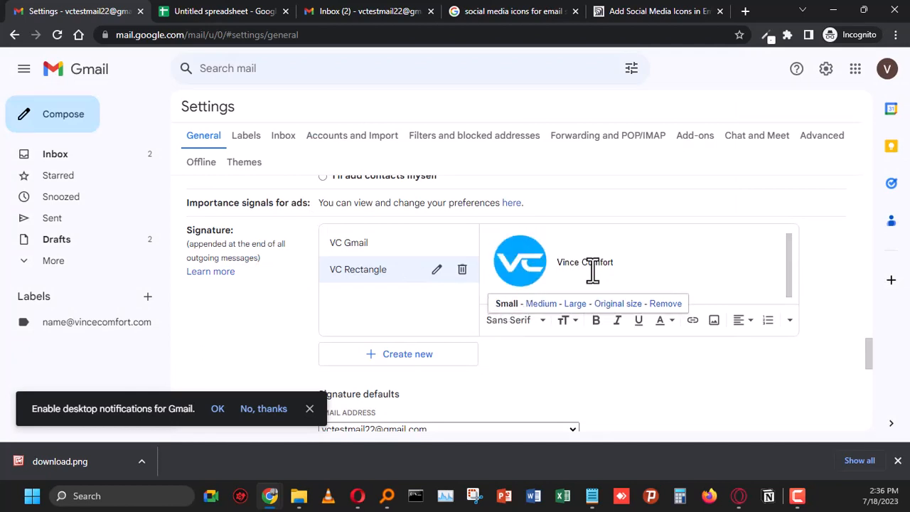
- Add the lines "Web Designer" and "Website | Facebook | Twitter" below the name in the signature
left_click(646, 258)
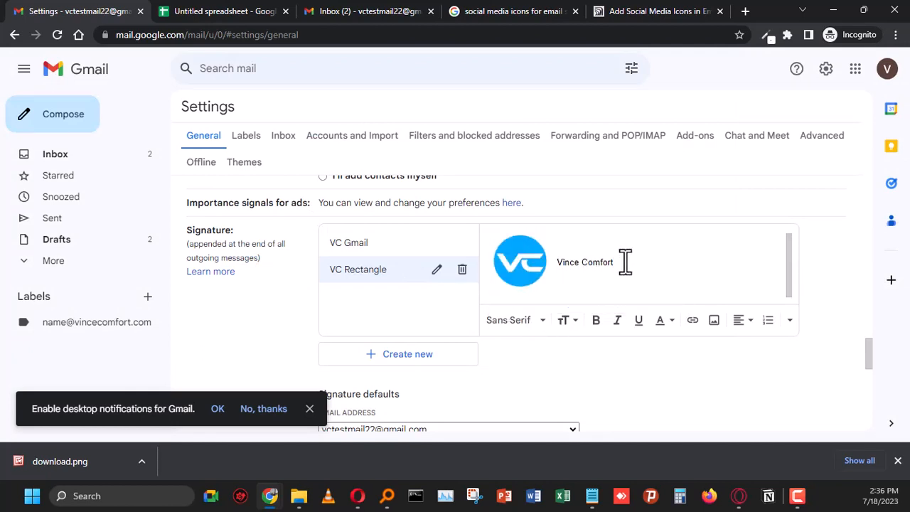
key("Return")
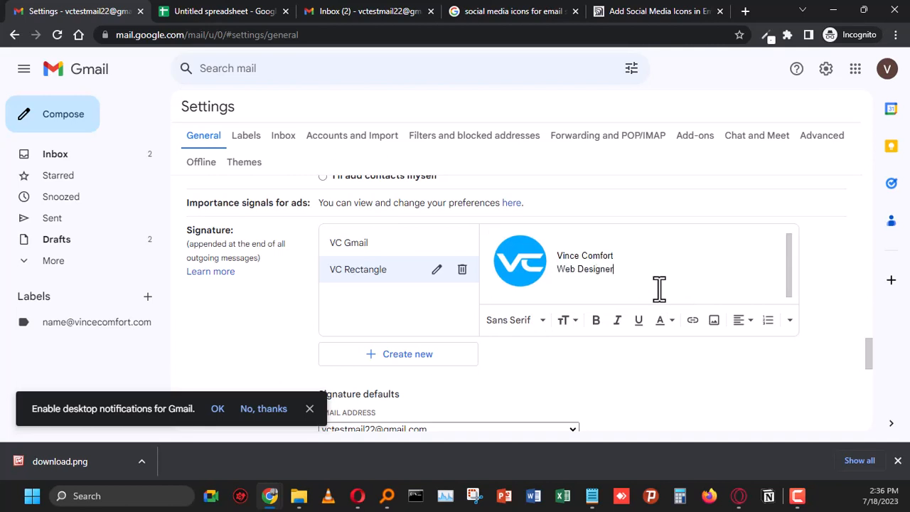
key("Return")
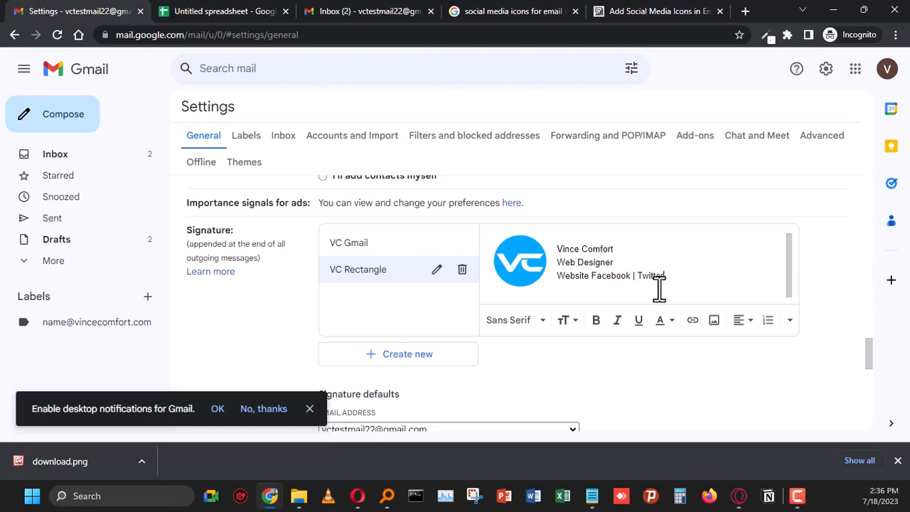
left_click(589, 284)
type("|")
left_click(686, 277)
- Go through the icon search results to the Exclaimer page and examine its free social media icons for email signatures
left_click(500, 10)
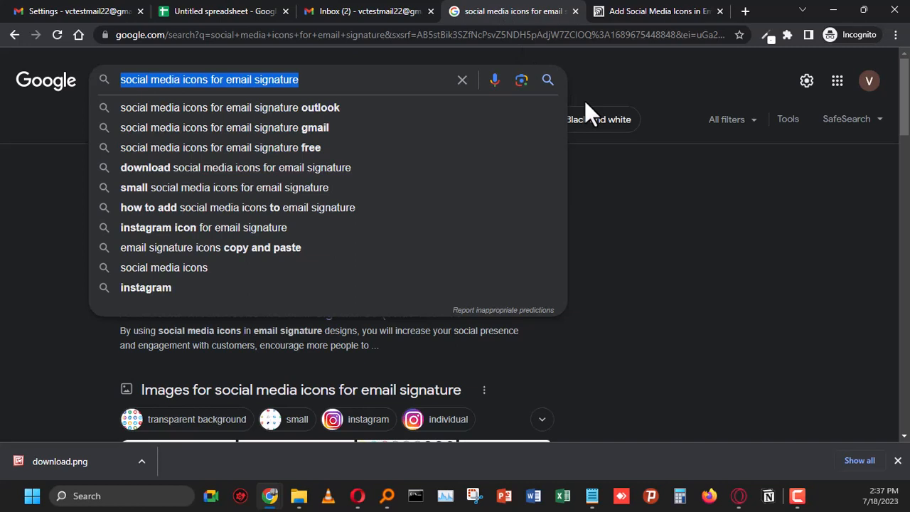
left_click(615, 79)
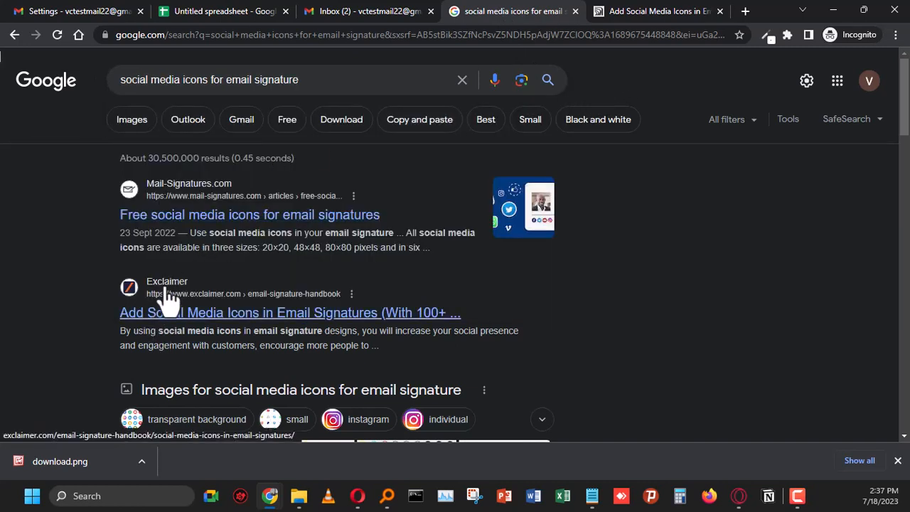
left_click(610, 15)
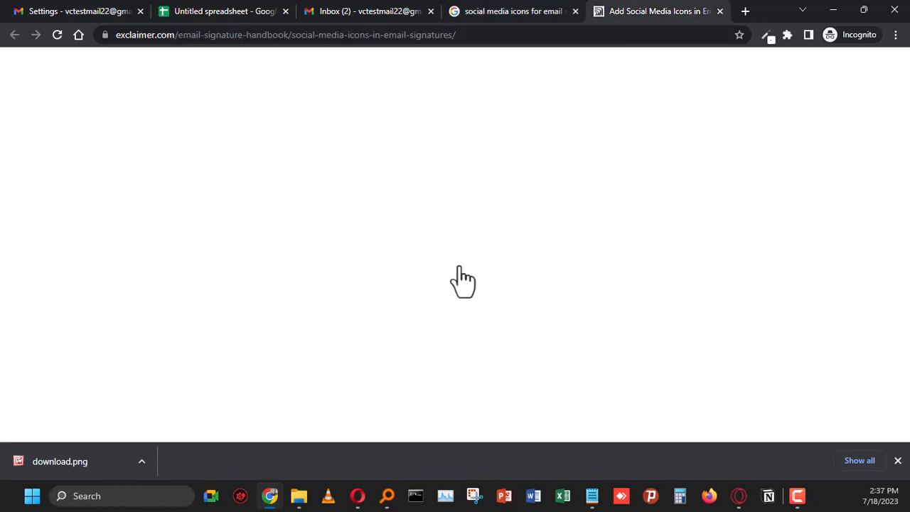
scroll(344, 138, "up", 2)
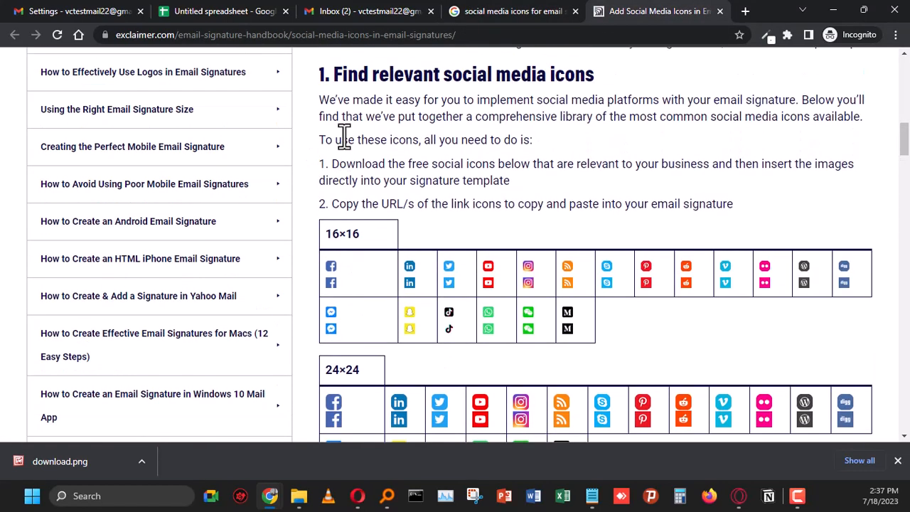
- Examine the free social media icons in the different size tables on the Exclaimer page, from 16×16 upwards
scroll(346, 138, "down", 3)
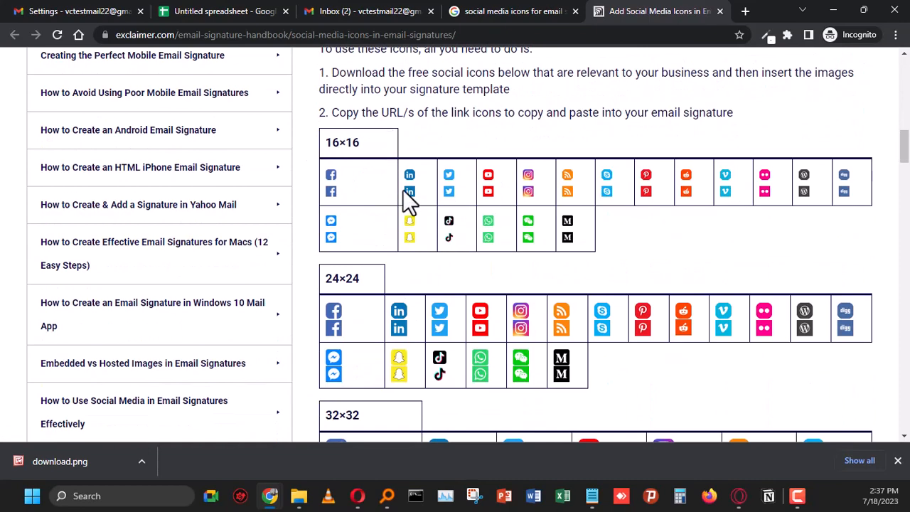
scroll(411, 204, "down", 1)
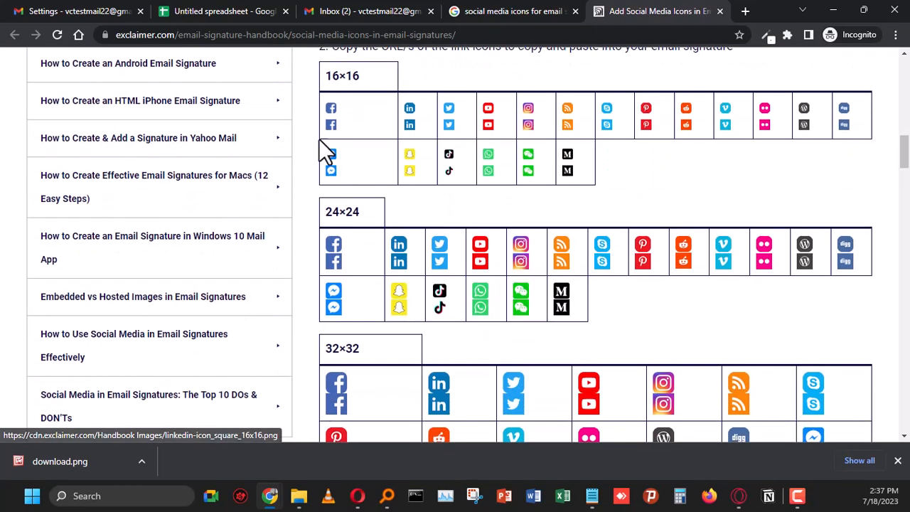
scroll(447, 213, "down", 4)
scroll(395, 242, "down", 2)
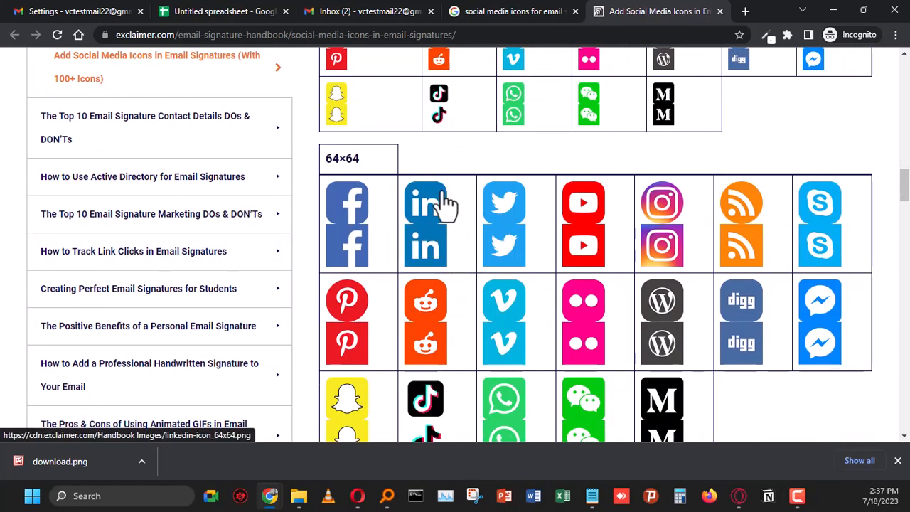
scroll(441, 197, "down", 3)
scroll(438, 189, "down", 4)
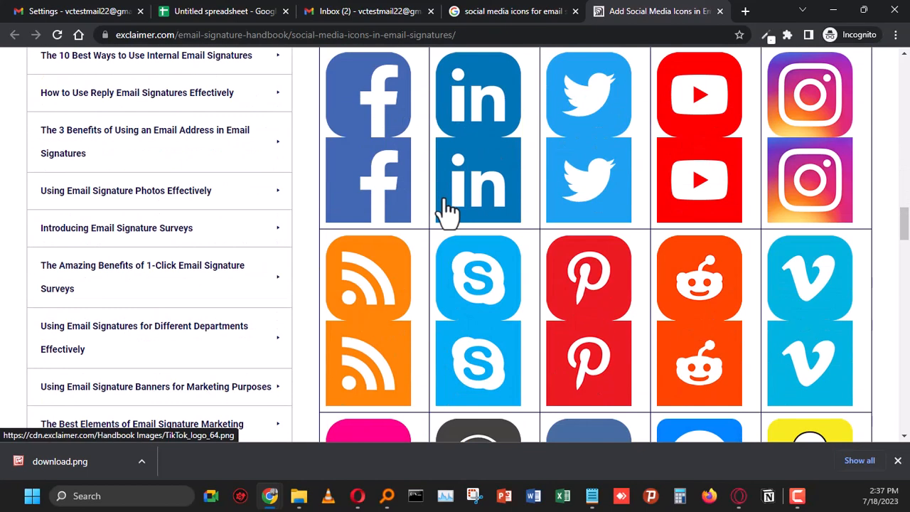
scroll(449, 214, "up", 11)
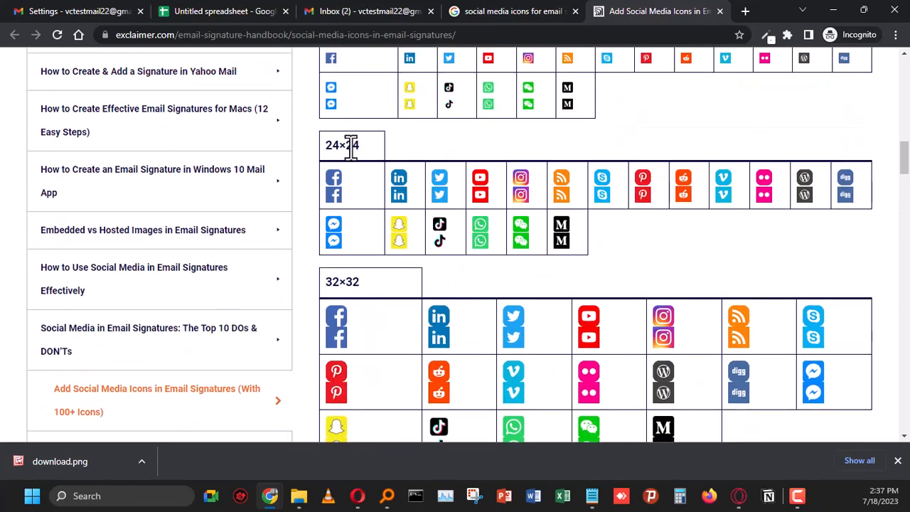
scroll(488, 214, "up", 2)
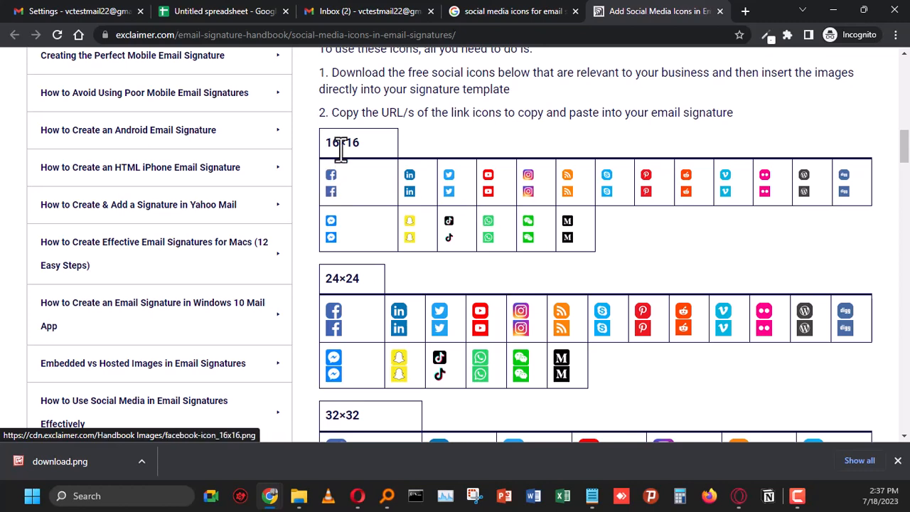
scroll(450, 178, "down", 2)
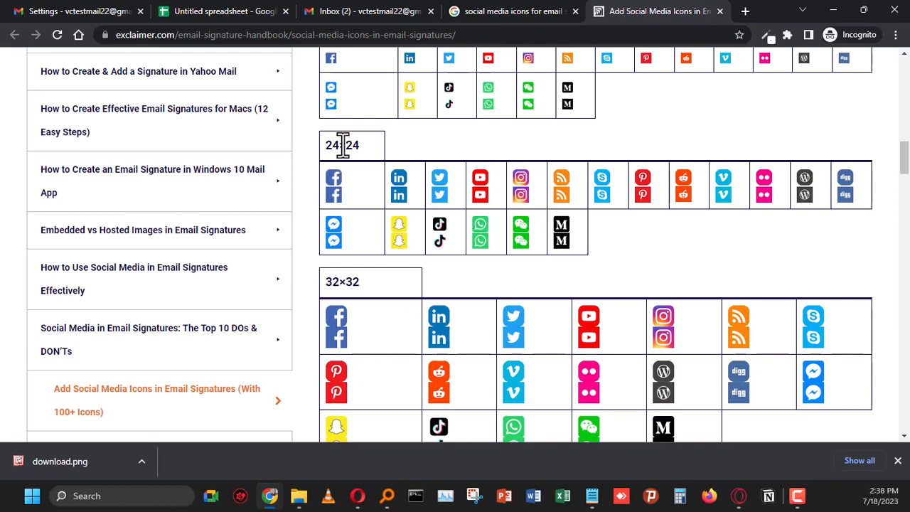
- Copy the image address of the rounded 24×24 Facebook icon and return to the Gmail signature settings
right_click(339, 191)
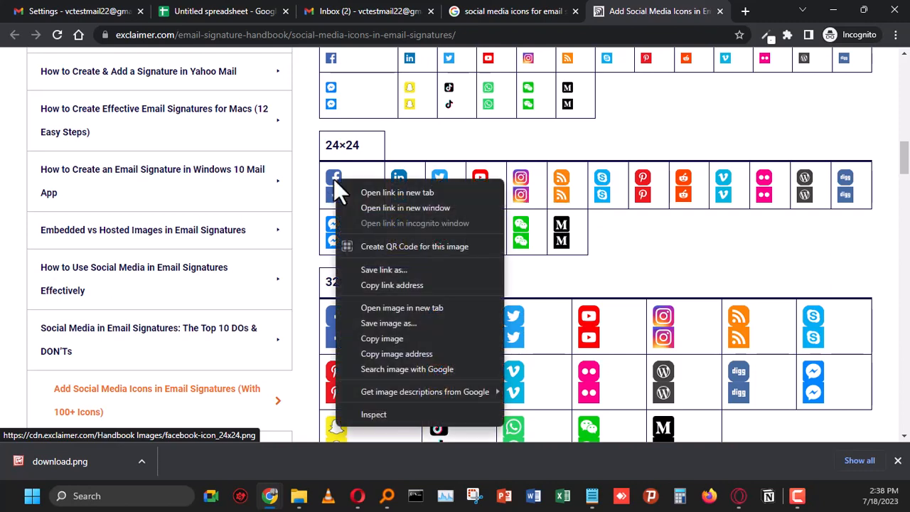
left_click(393, 354)
left_click(84, 9)
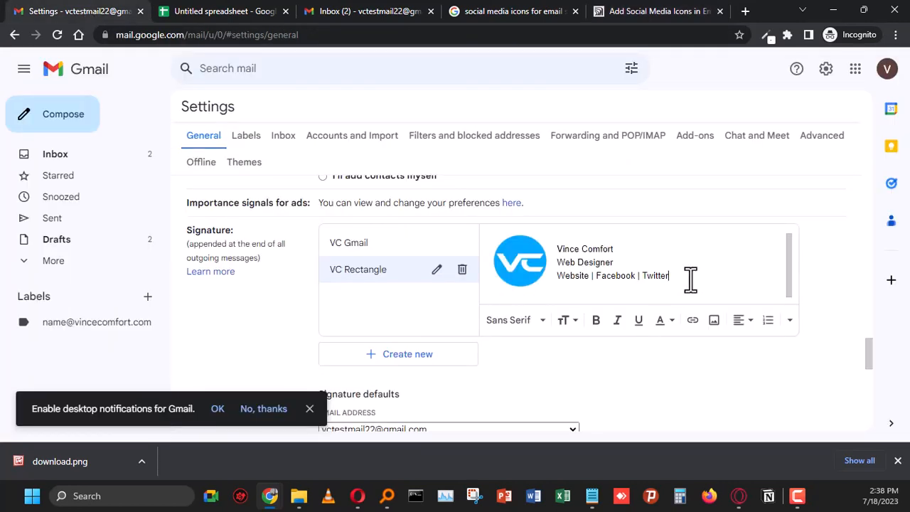
- Insert the Facebook icon from its copied web address on a new line below the text links in the VC Rectangle signature
key("Return")
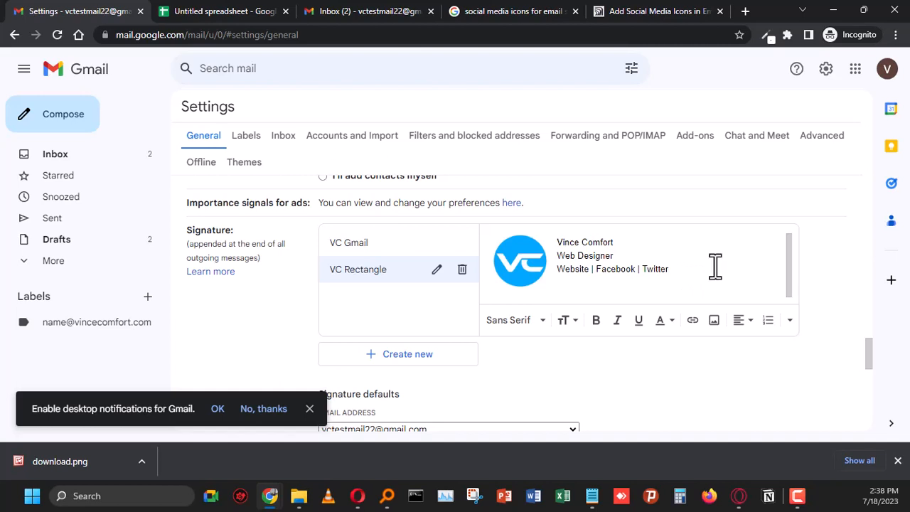
left_click(714, 321)
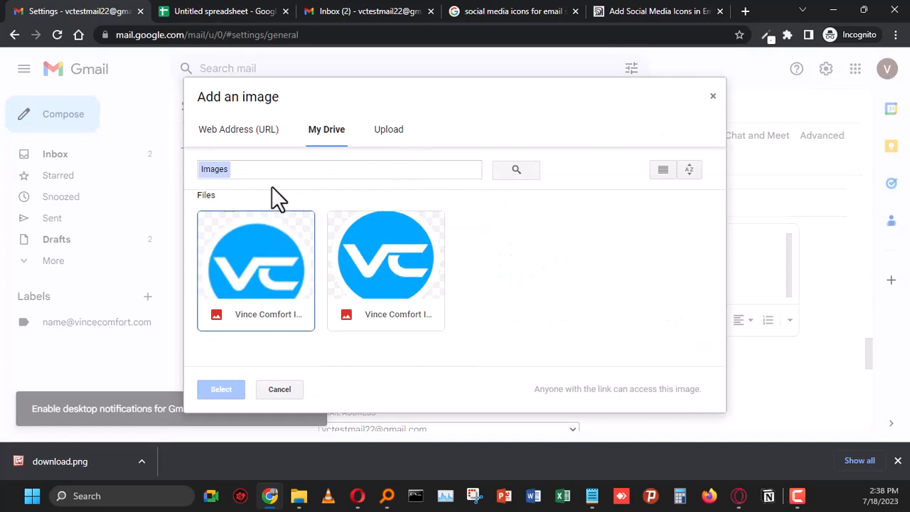
left_click(230, 143)
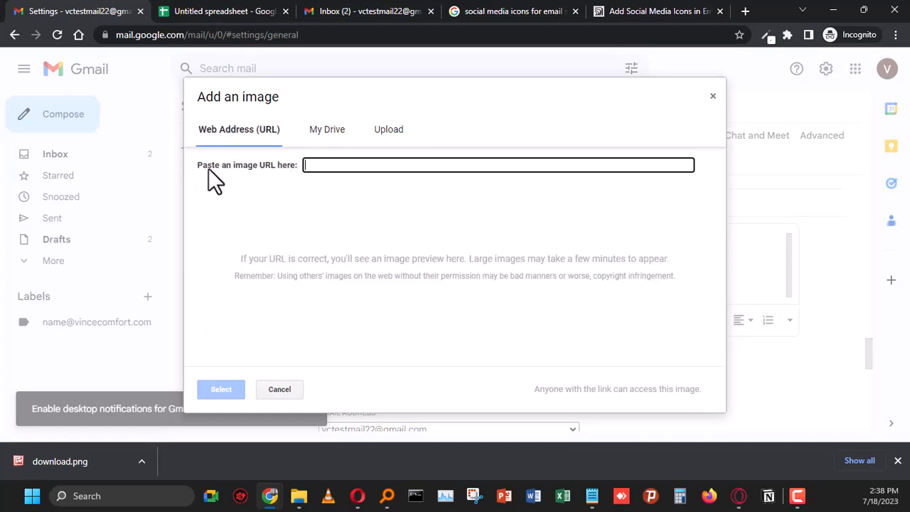
right_click(326, 164)
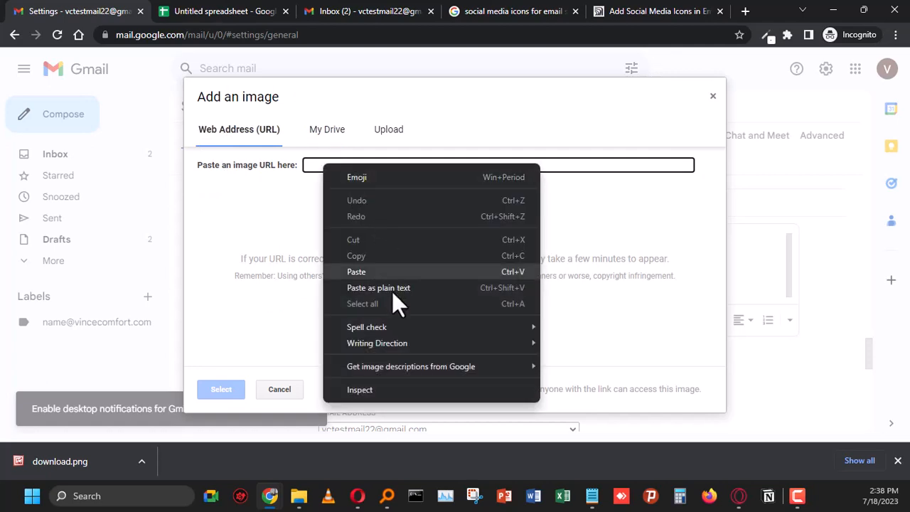
left_click(377, 271)
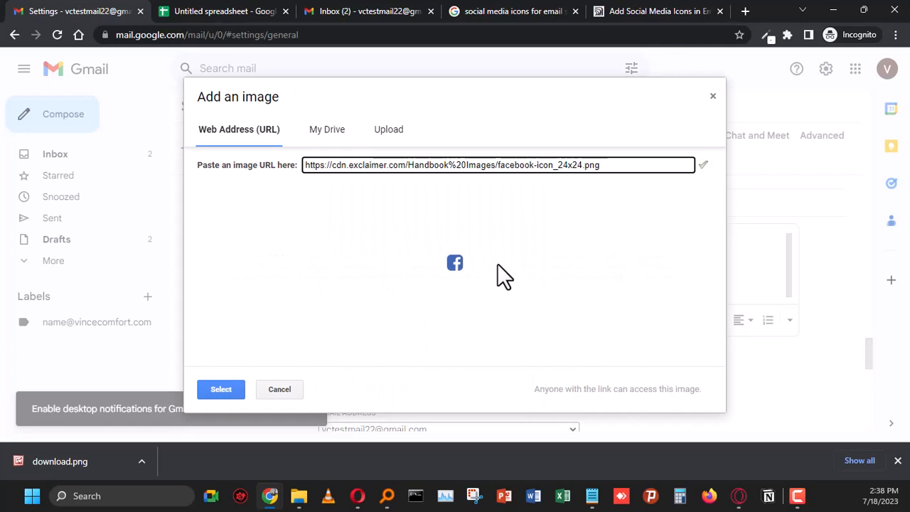
left_click(207, 389)
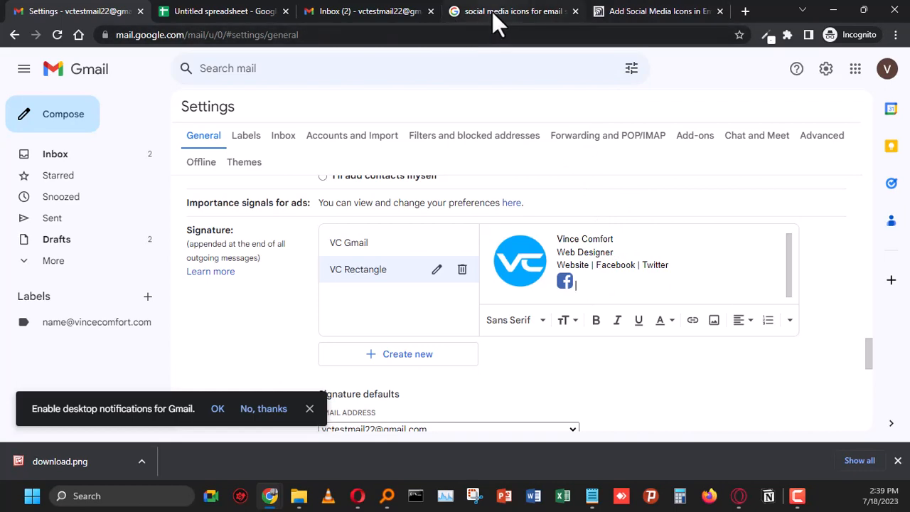
- Copy the image address of the rounded 24×24 Twitter icon from the Exclaimer page and return to the Gmail signature settings
left_click(615, 11)
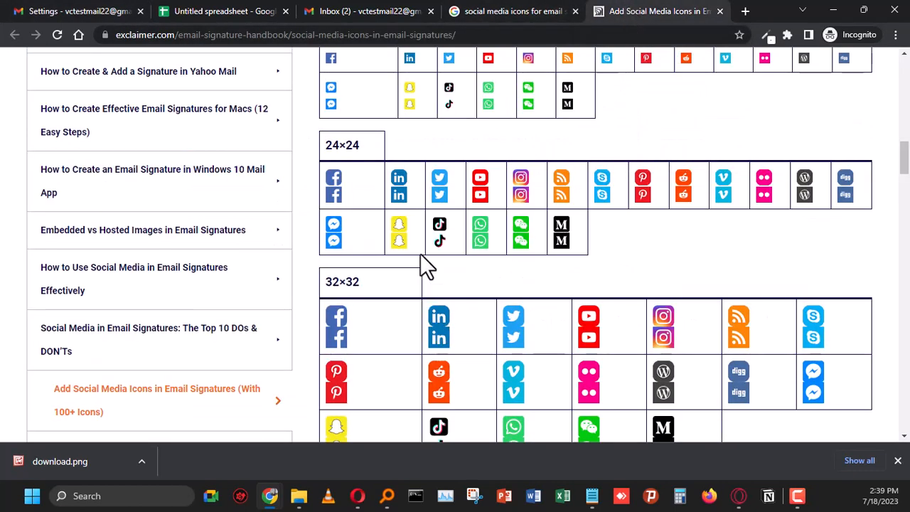
right_click(439, 180)
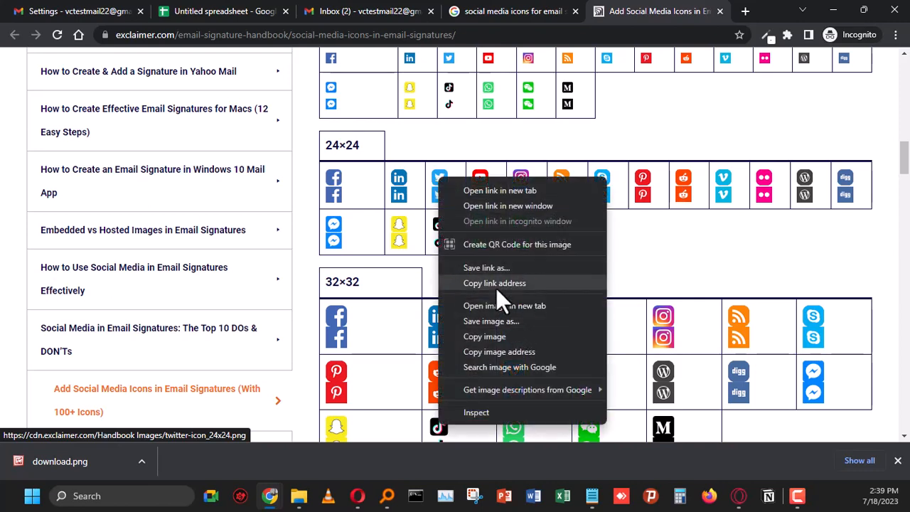
left_click(509, 351)
left_click(57, 11)
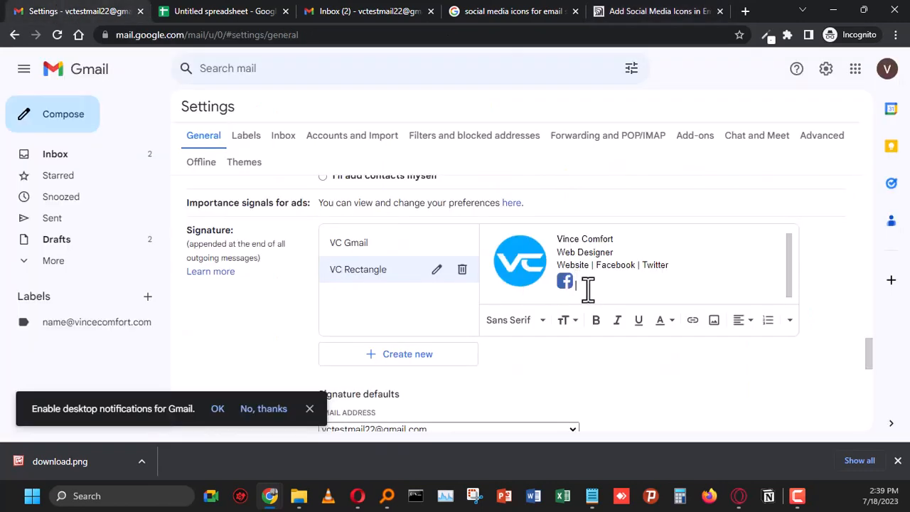
- Insert the Twitter icon from its copied web address beside the Facebook icon in the signature
left_click(715, 322)
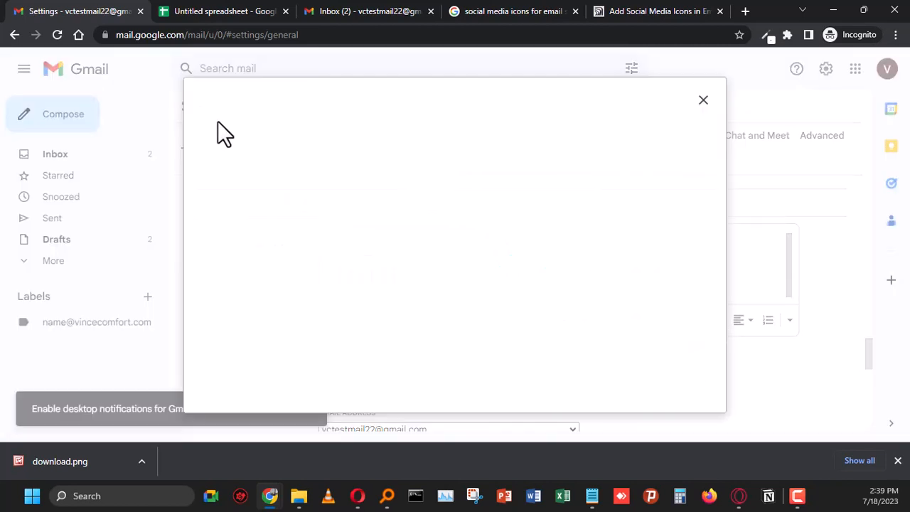
left_click(239, 130)
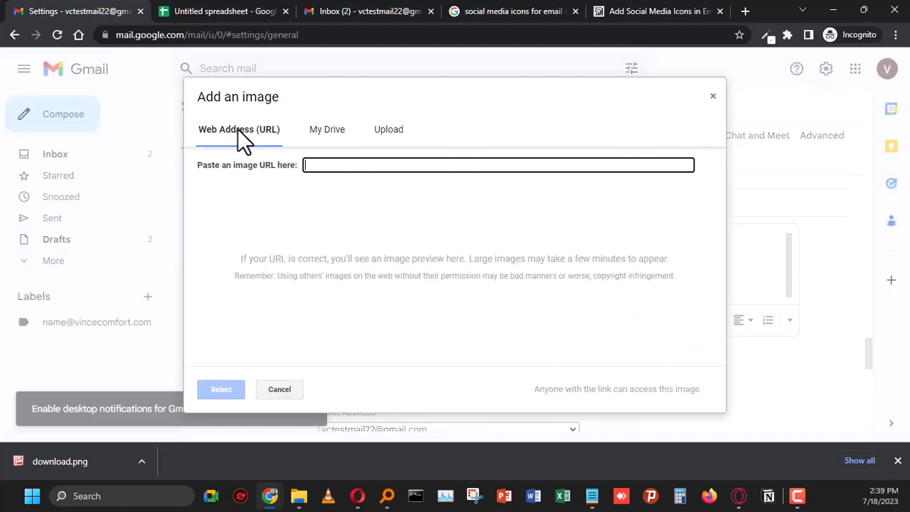
left_click(356, 168)
right_click(354, 165)
left_click(412, 274)
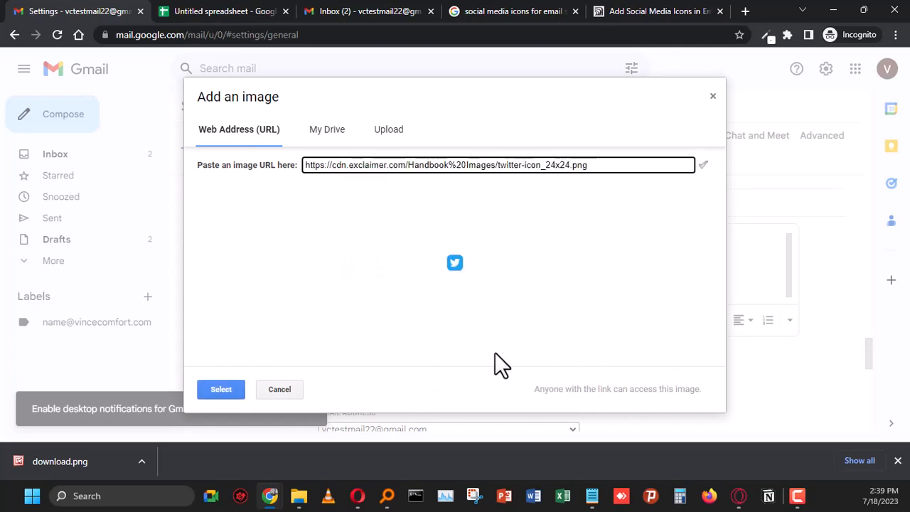
left_click(222, 389)
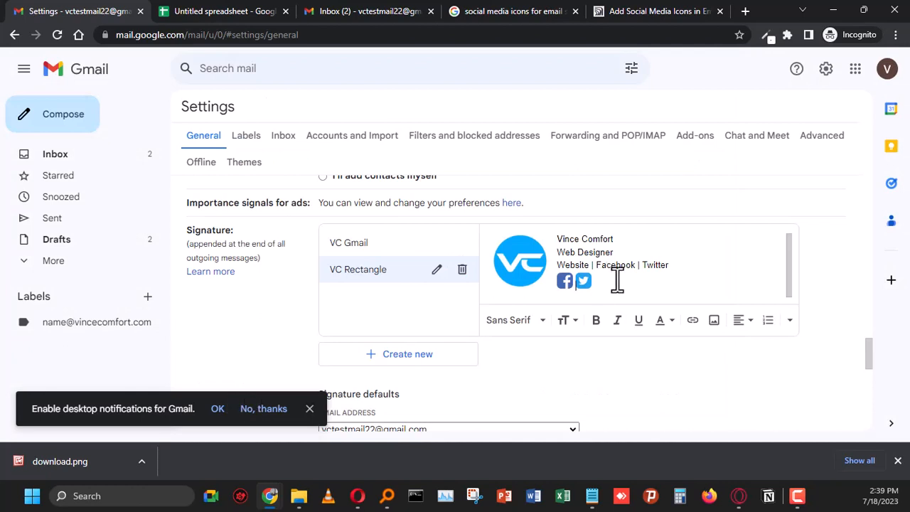
- Link the signature's Facebook icon to the owner's Facebook profile URL
left_click(569, 281)
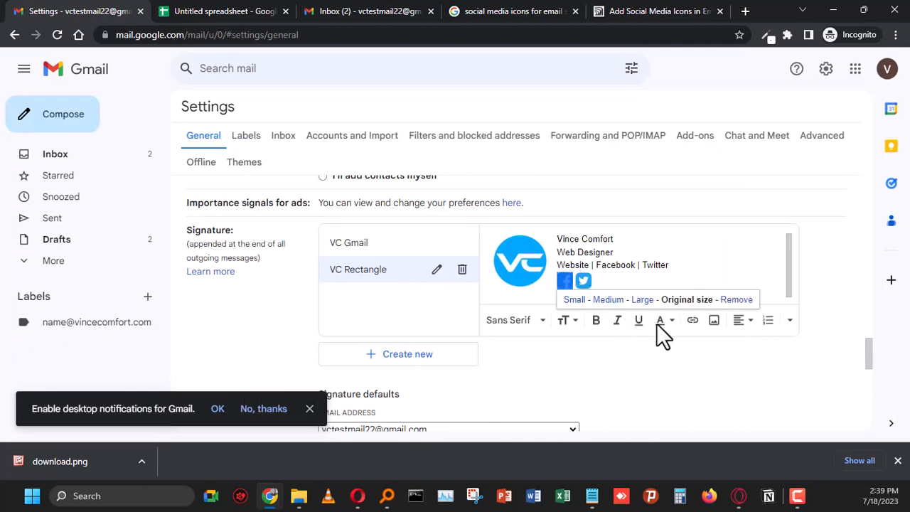
left_click(693, 321)
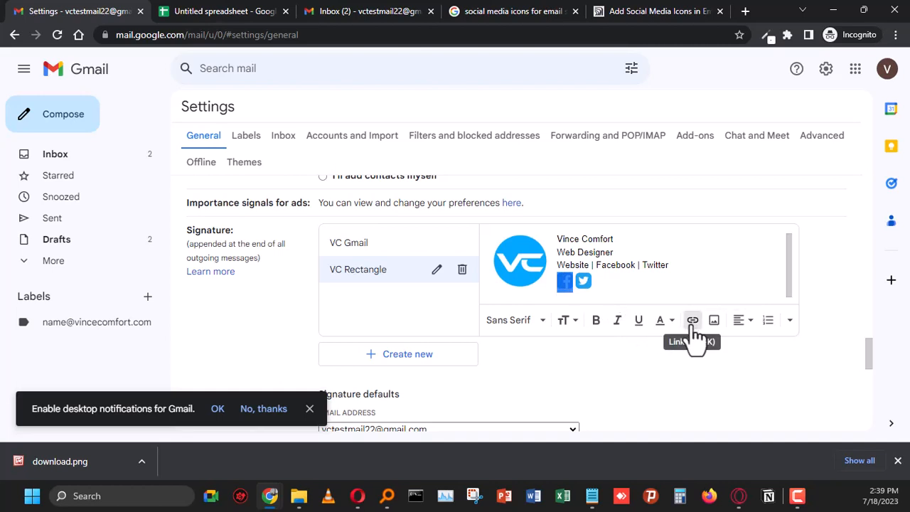
left_click(693, 327)
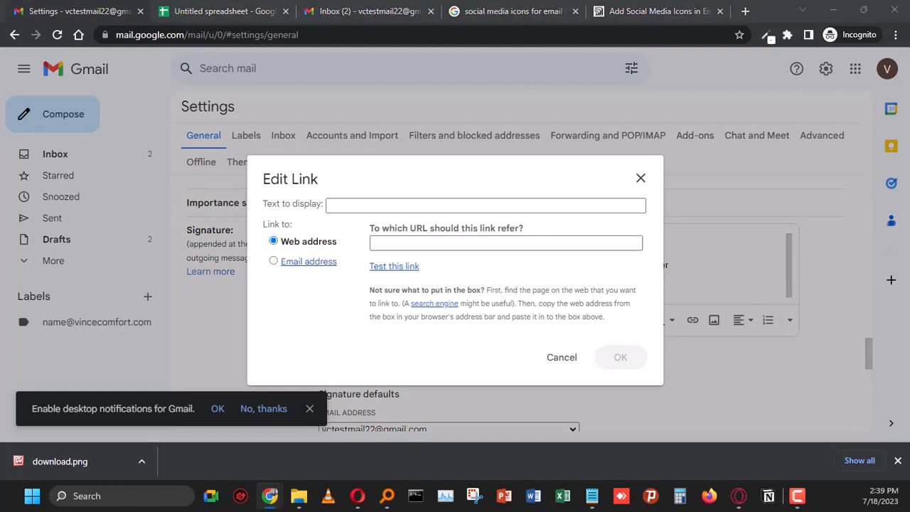
left_click(416, 243)
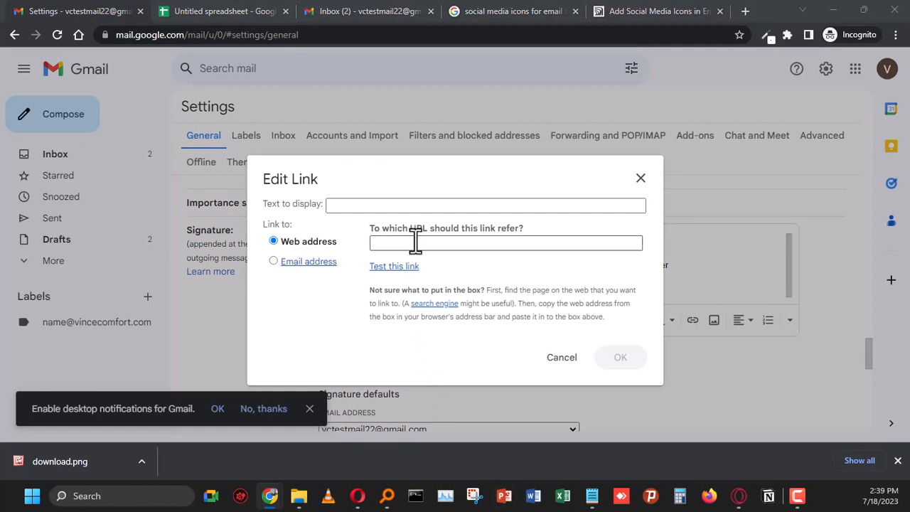
key("ctrl+v")
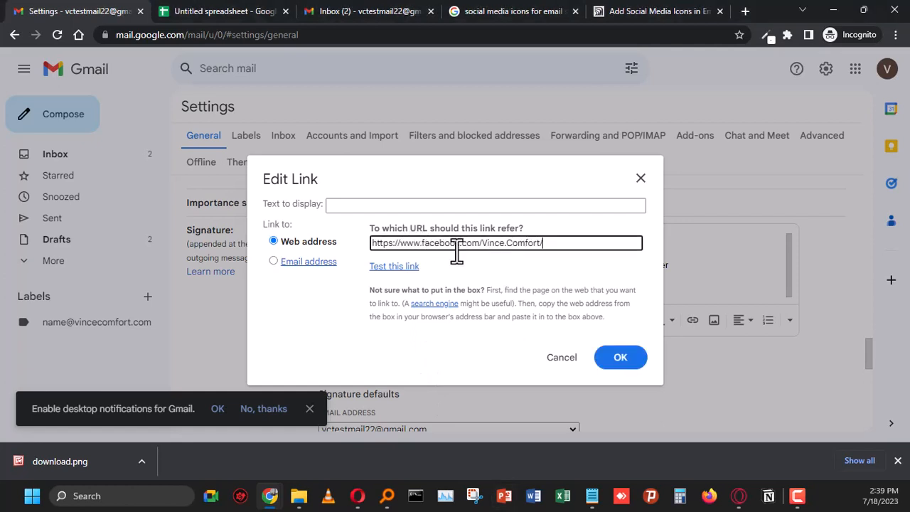
left_click(620, 359)
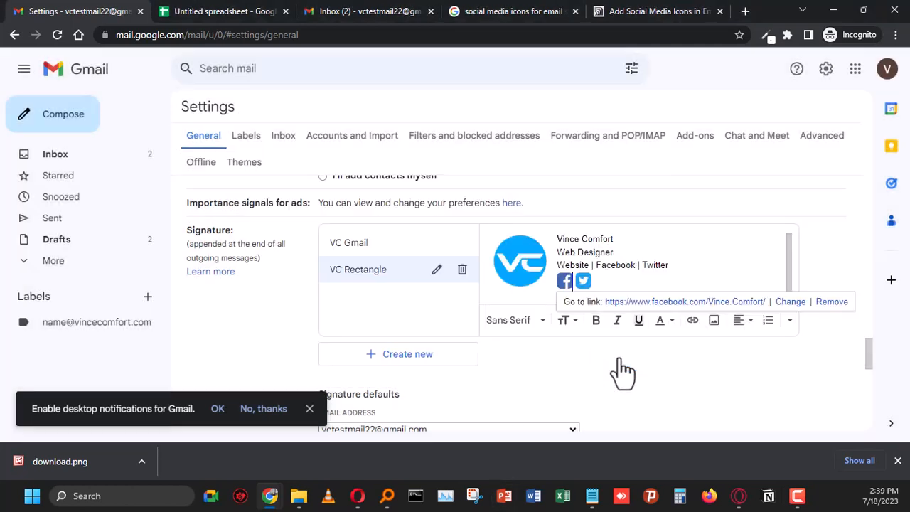
- Link the signature's Twitter icon to the owner's Twitter profile URL
left_click(569, 279)
left_click(582, 281)
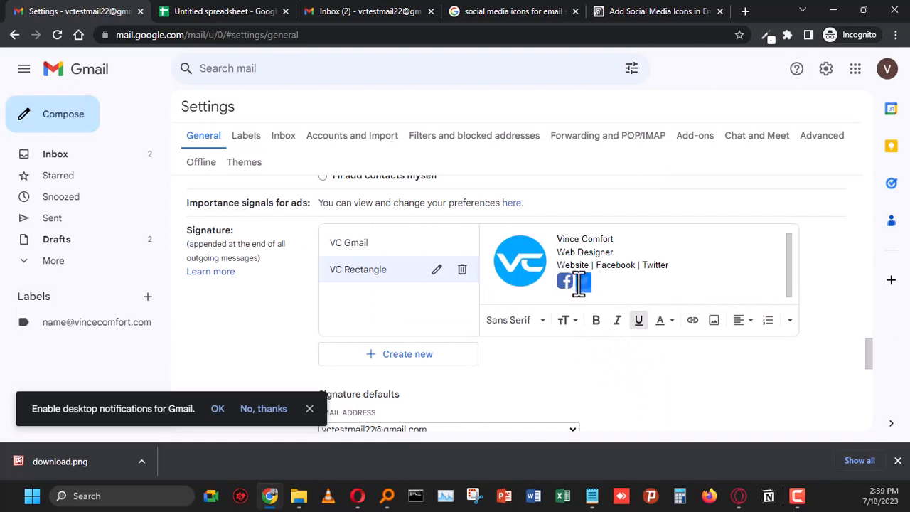
left_click(691, 326)
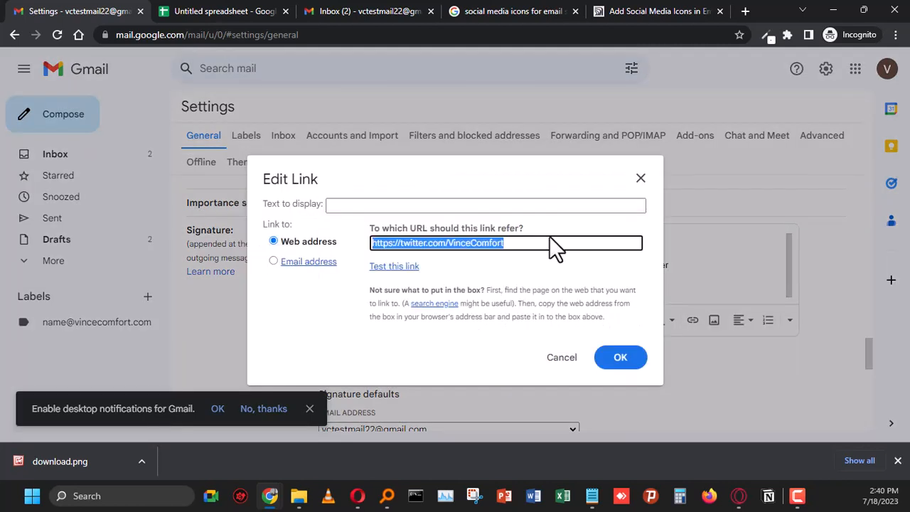
key("BackSpace")
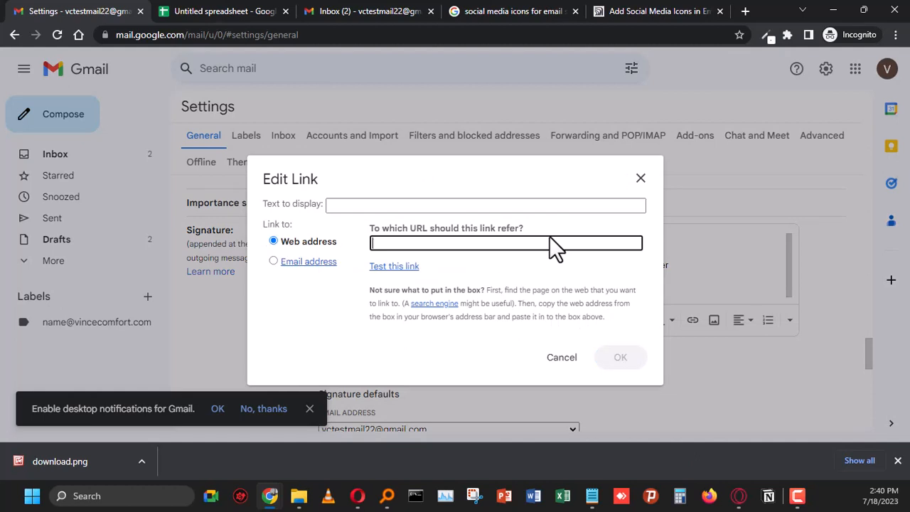
key("ctrl+v")
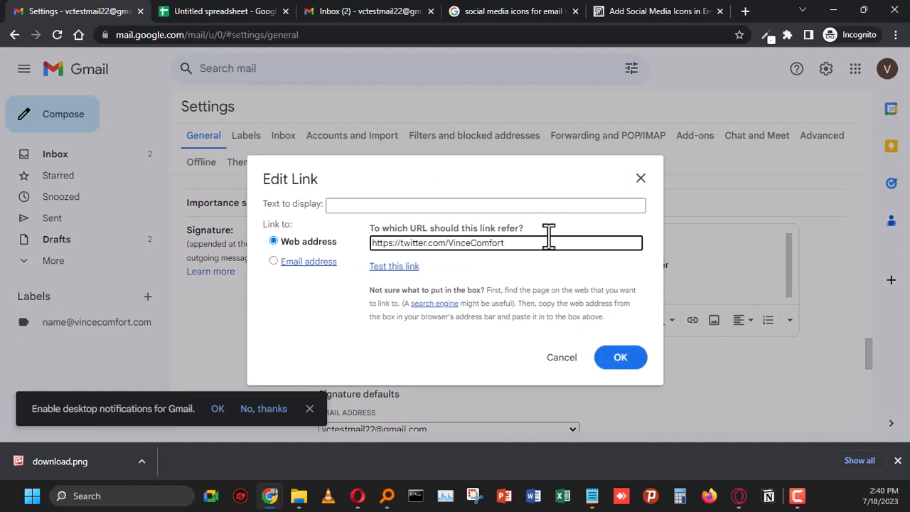
left_click(621, 363)
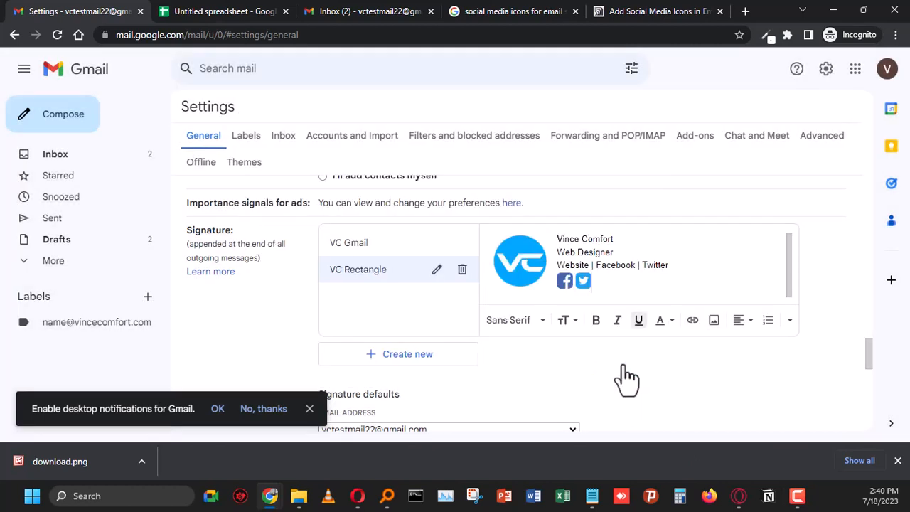
- Delete the "Website | Facebook | Twitter" line and its empty line so the icons sit directly below "Web Designer"
left_click(670, 268)
left_click_drag(682, 269, 561, 264)
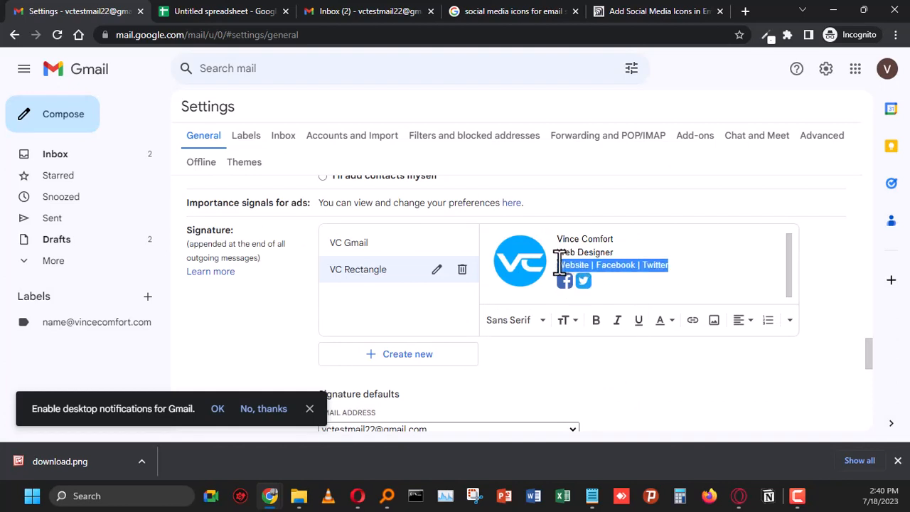
key("BackSpace")
key("BackSpace")
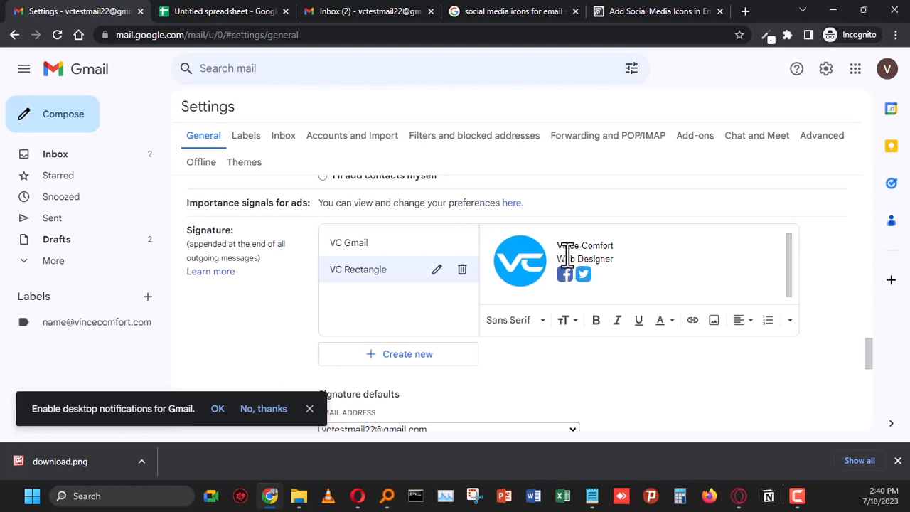
- Make "Web Designer" bold in the VC Rectangle signature and give the name line above it a dark blue text colour
left_click_drag(557, 259, 619, 258)
left_click(596, 321)
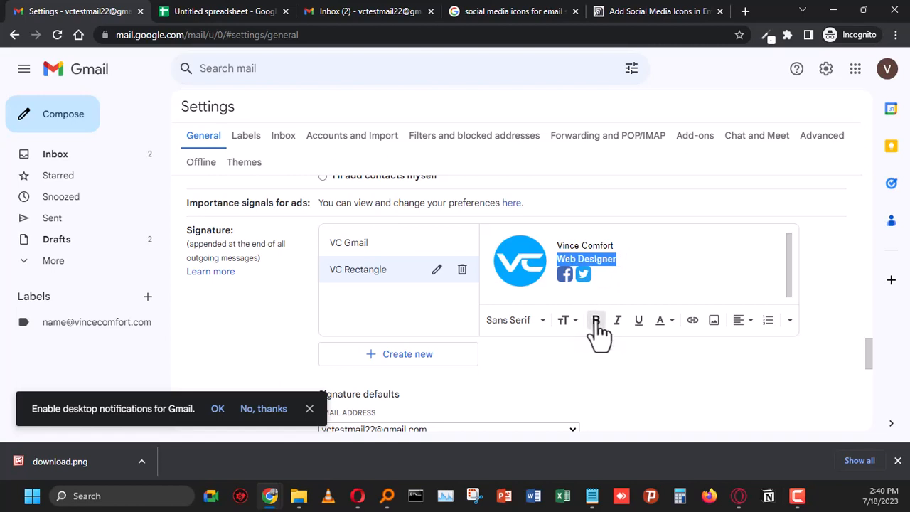
left_click(628, 261)
left_click(558, 247)
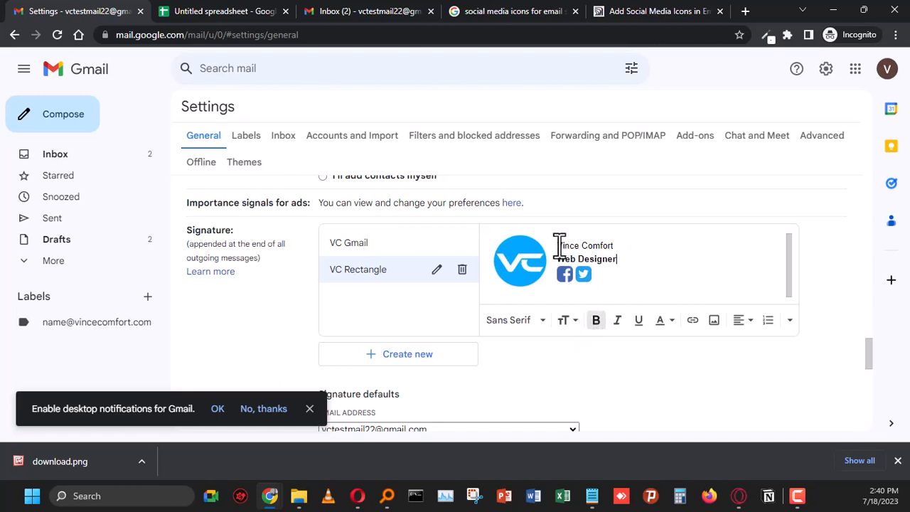
left_click(616, 246, "shift")
left_click(672, 321)
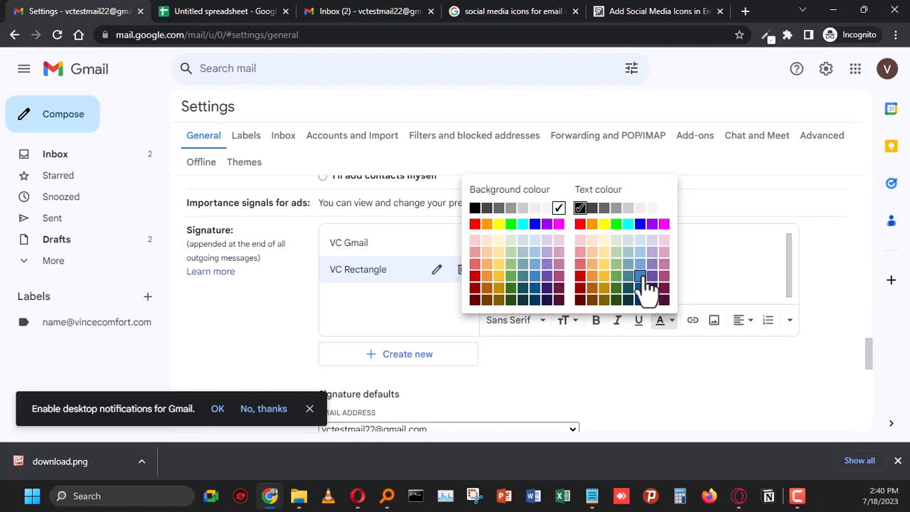
left_click(707, 280)
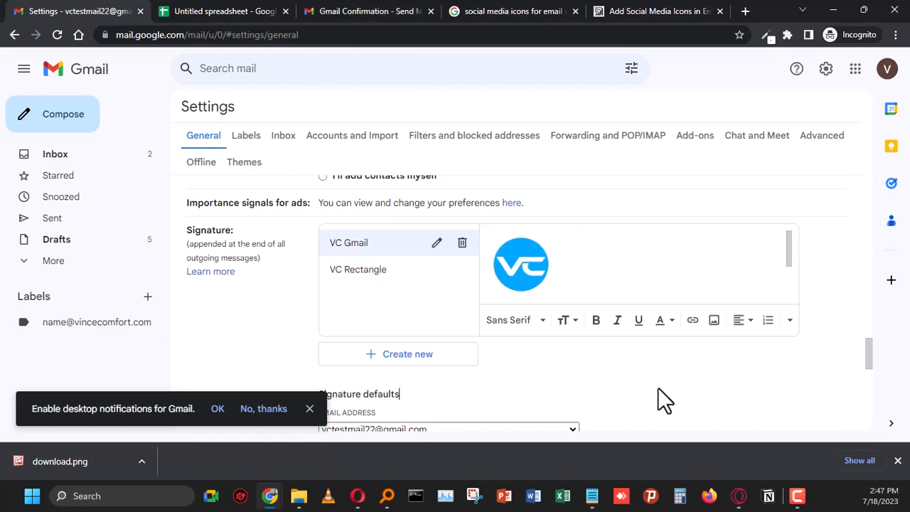
- Review the signature defaults and the email addresses they can be assigned to
scroll(616, 395, "down", 2)
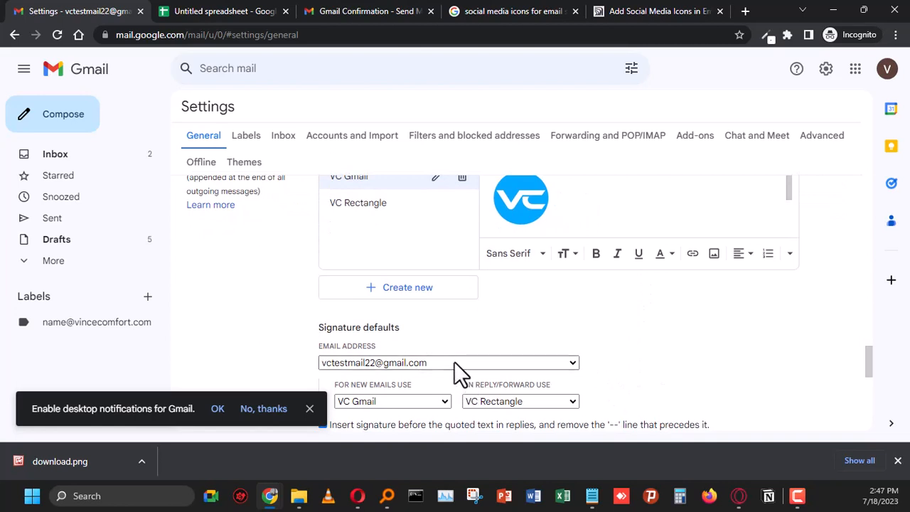
left_click(452, 362)
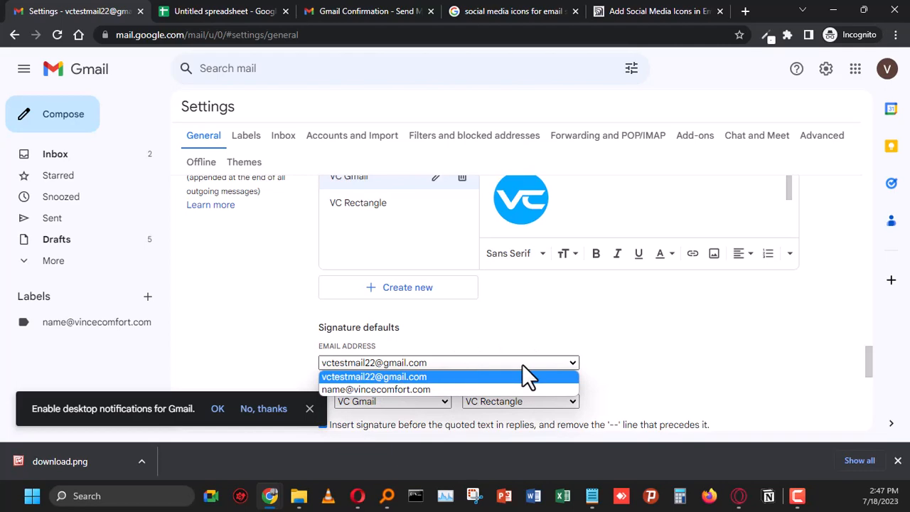
left_click(637, 330)
scroll(630, 326, "up", 1)
scroll(625, 317, "down", 2)
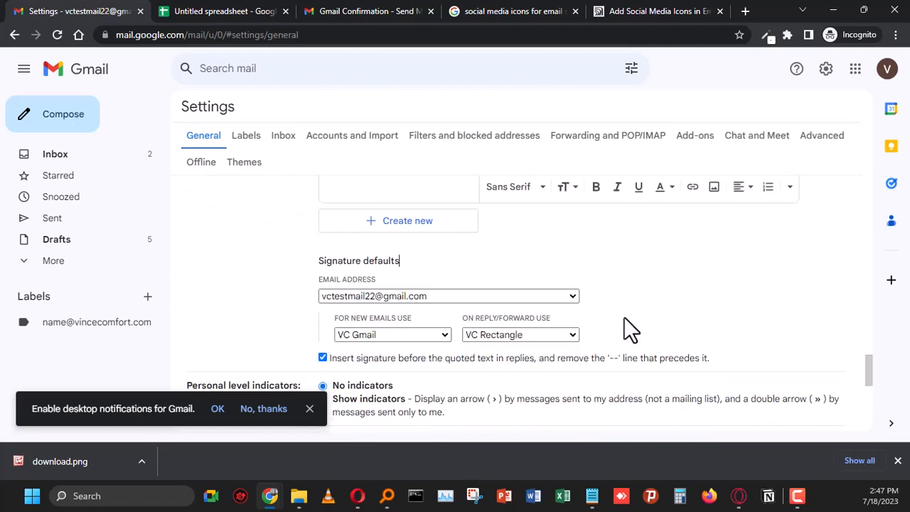
scroll(625, 317, "up", 1)
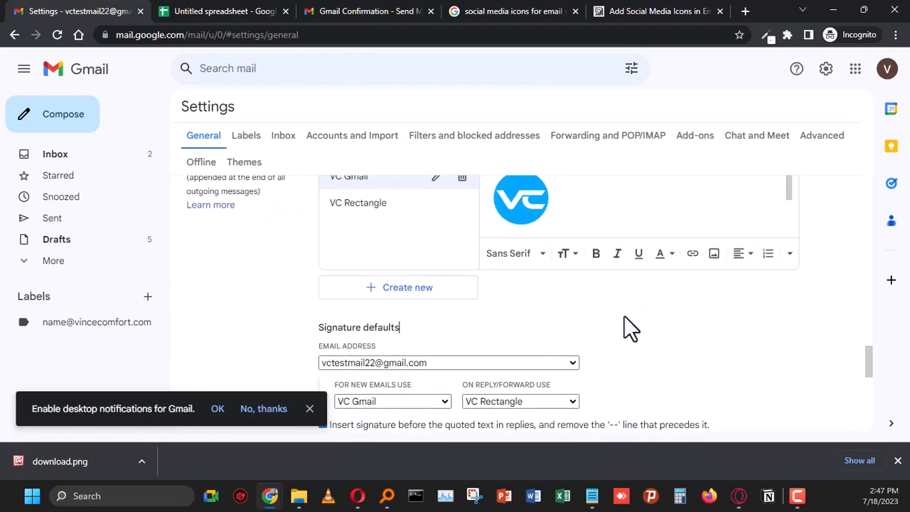
scroll(623, 314, "up", 1)
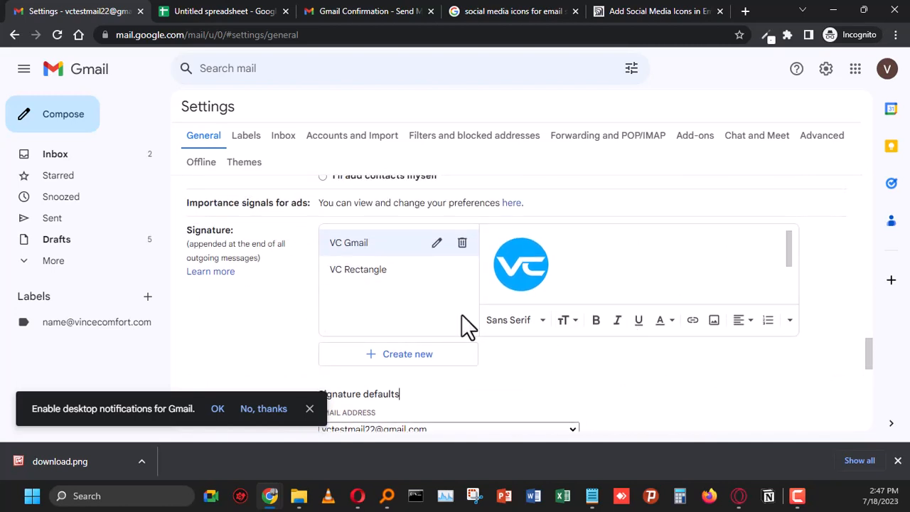
- Set the signature default for replies and forwards from the Gmail address to VC Gmail
left_click(359, 243)
scroll(638, 391, "down", 2)
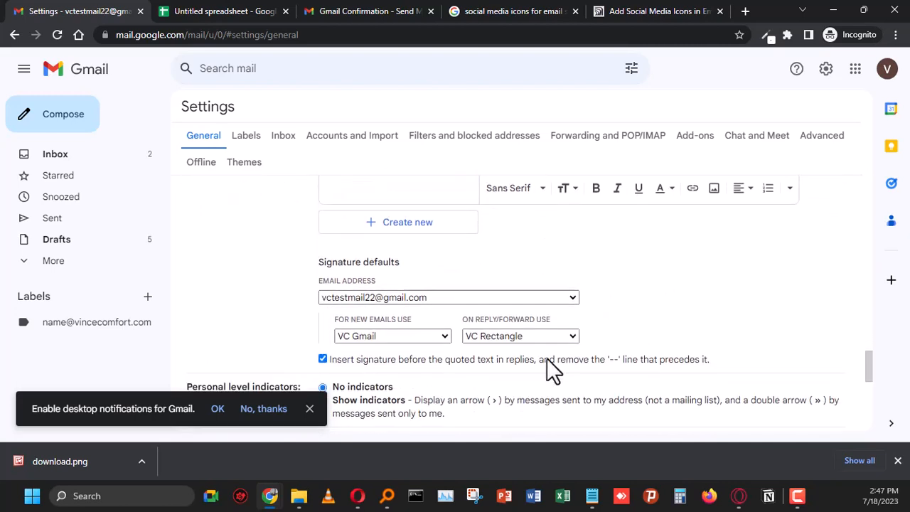
left_click(334, 298)
left_click(333, 298)
left_click(509, 334)
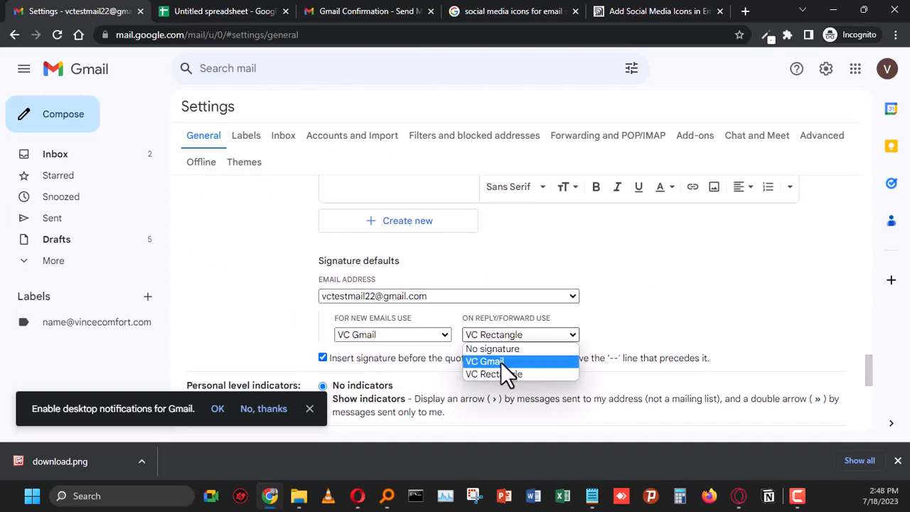
left_click(500, 362)
- Select the VC Rectangle signature and check the signature defaults of the custom-domain email address
scroll(360, 291, "up", 2)
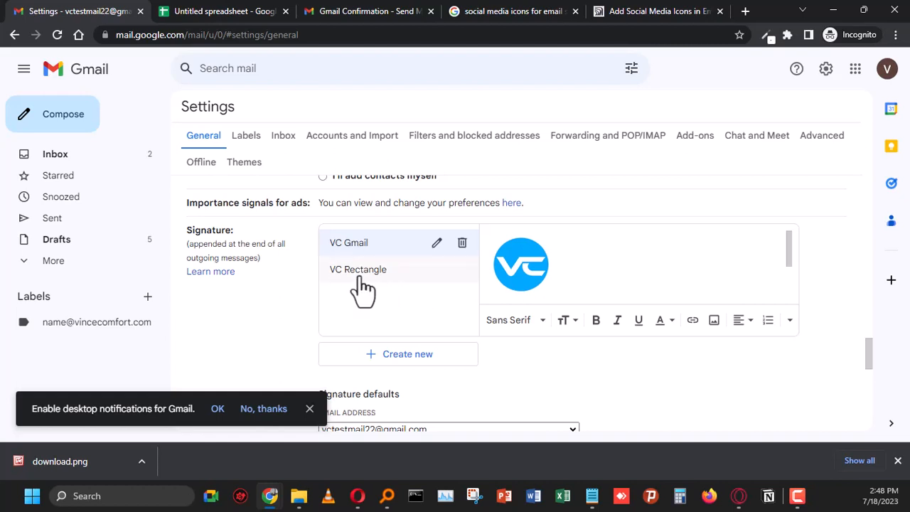
left_click(355, 274)
scroll(325, 292, "down", 2)
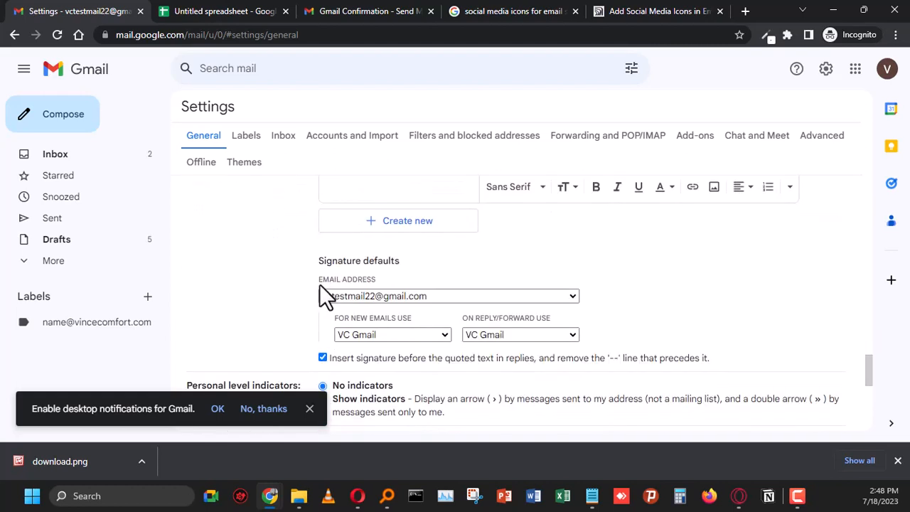
left_click(373, 295)
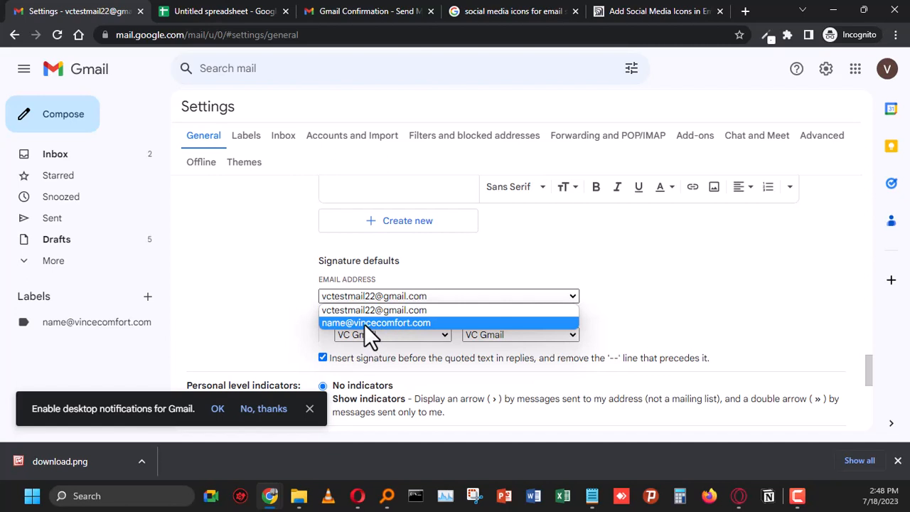
left_click(363, 322)
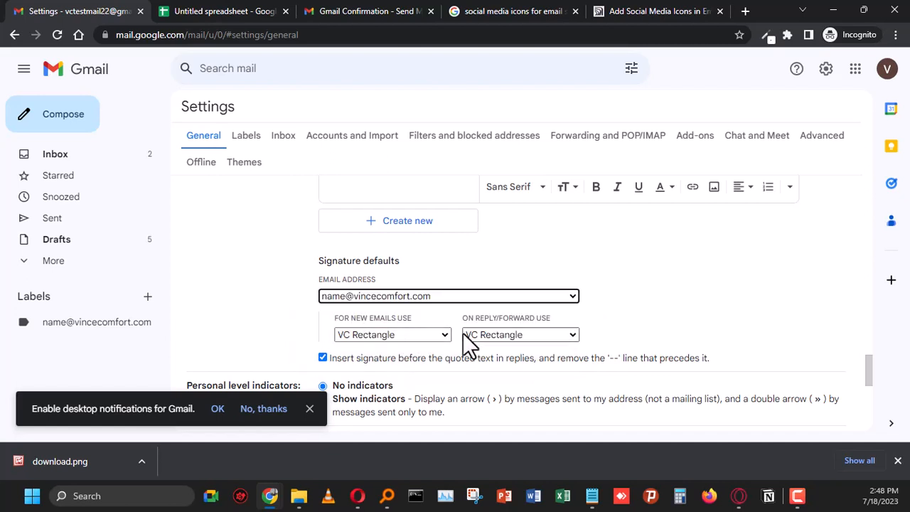
left_click(696, 300)
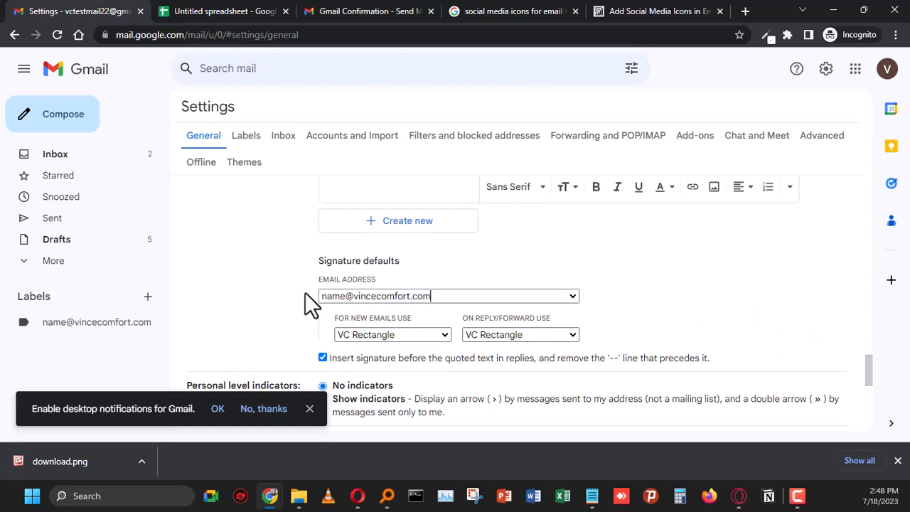
- Save the changes to the general settings
scroll(305, 293, "up", 3)
scroll(334, 281, "down", 10)
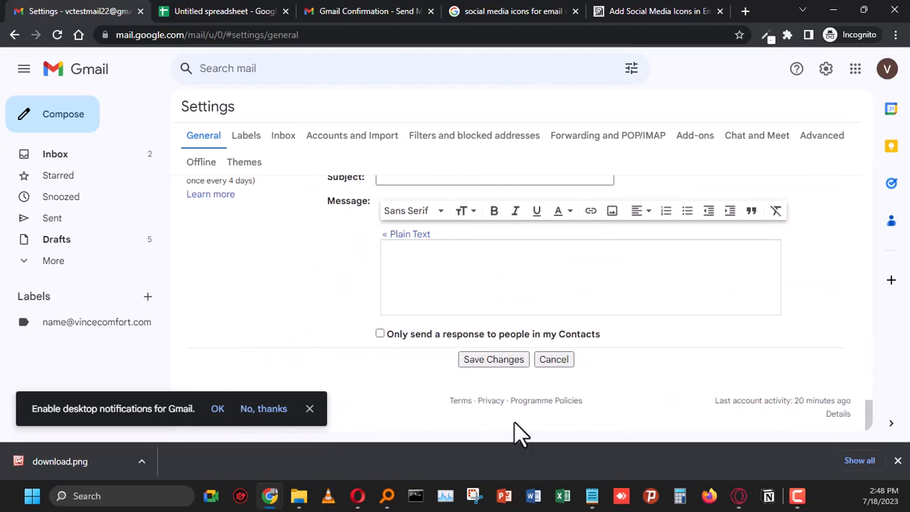
left_click(499, 364)
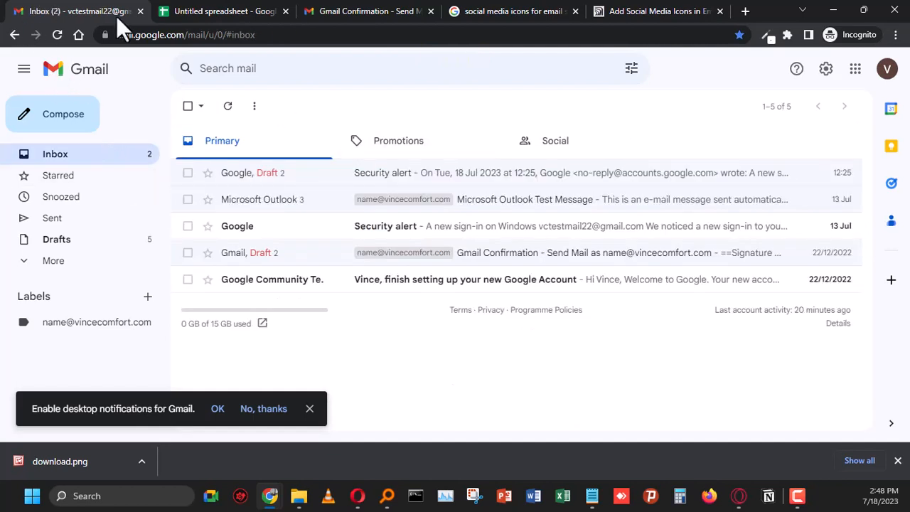
- Start a new email message and add an empty line above its signature
left_click(69, 130)
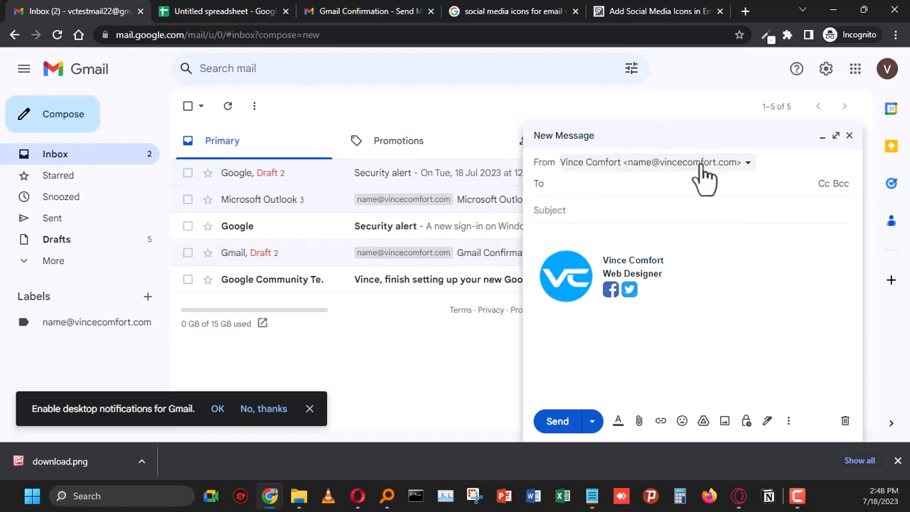
left_click(560, 258)
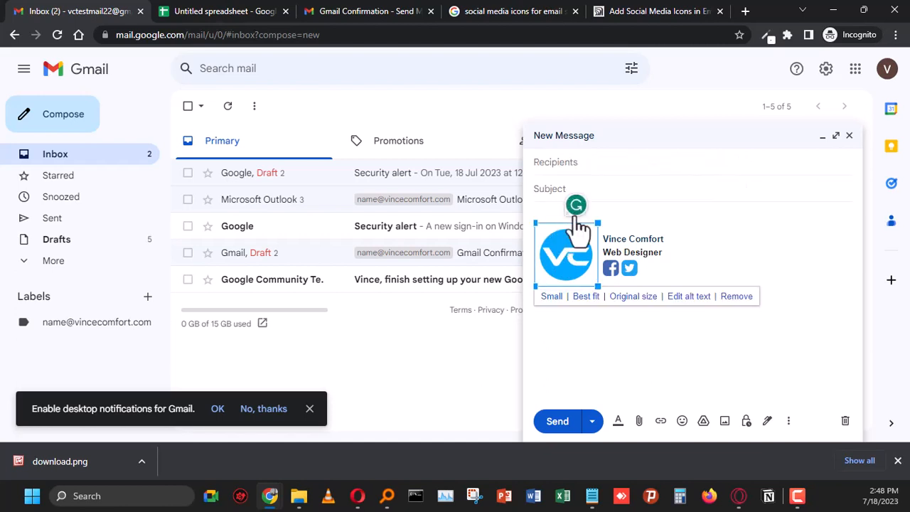
left_click(550, 213)
key("Return")
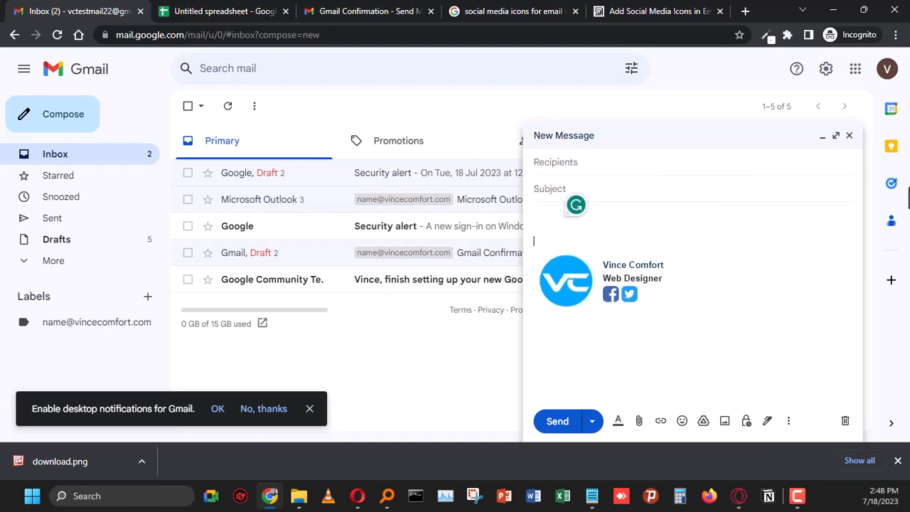
- Switch the new message's sender from the custom-domain address to the Gmail address
left_click(703, 161)
left_click(658, 165)
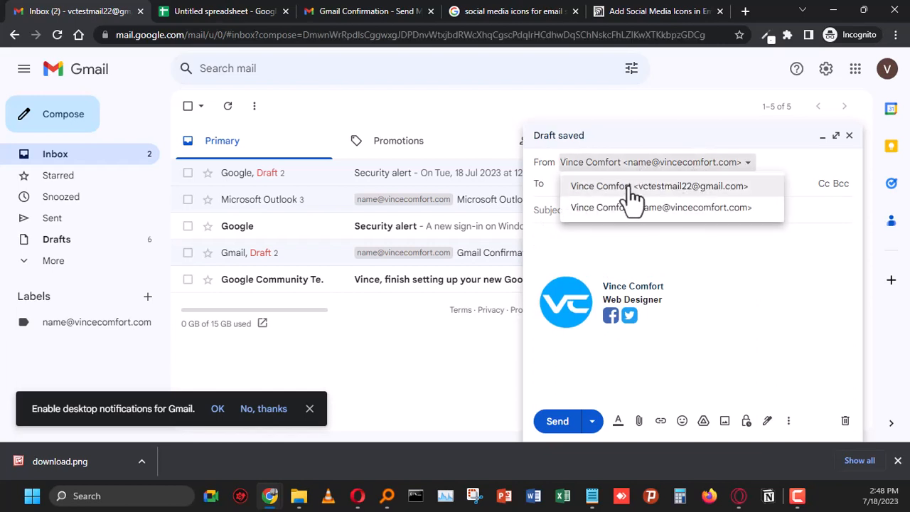
left_click(632, 187)
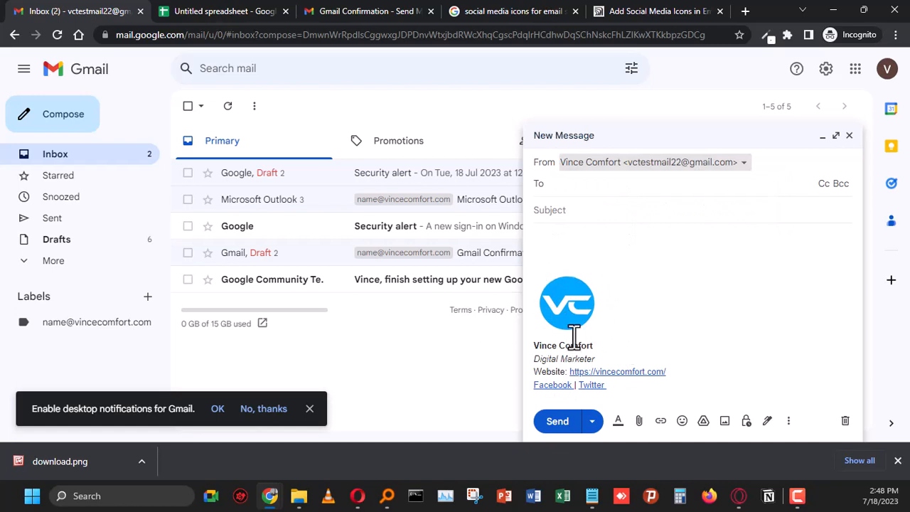
left_click(626, 264)
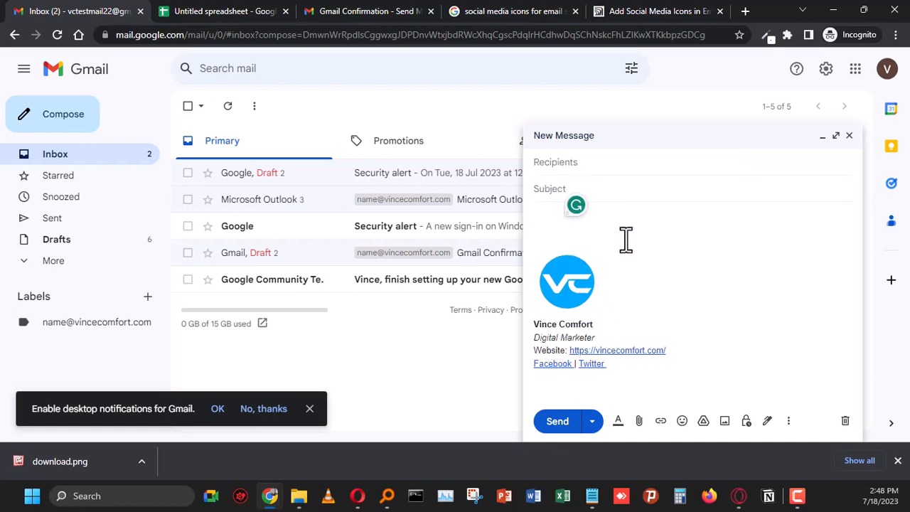